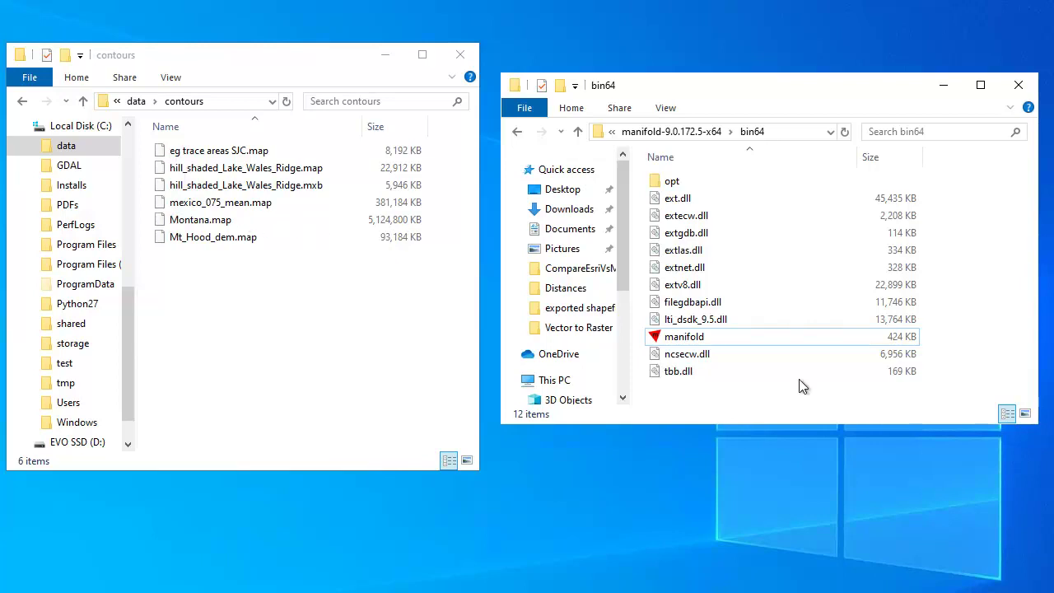
Step: Launch Manifold, maximize its window, and open the Montana.map project from the contours folder
{"action": "double_click", "coordinate": [744, 343]}
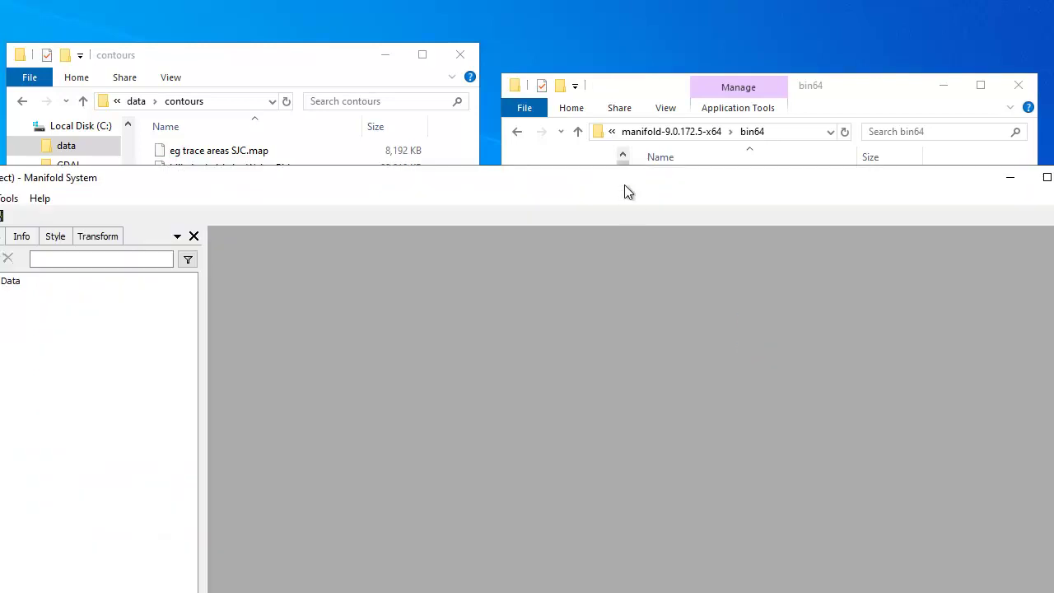
{"action": "left_click_drag", "start_coordinate": [626, 185], "coordinate": [684, 14]}
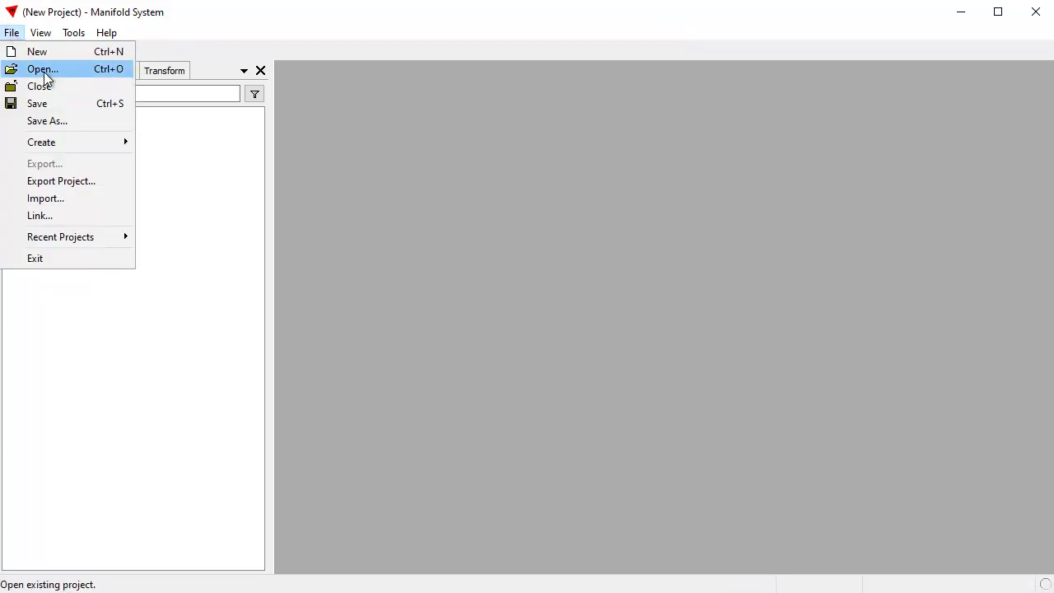
{"action": "left_click", "coordinate": [43, 70]}
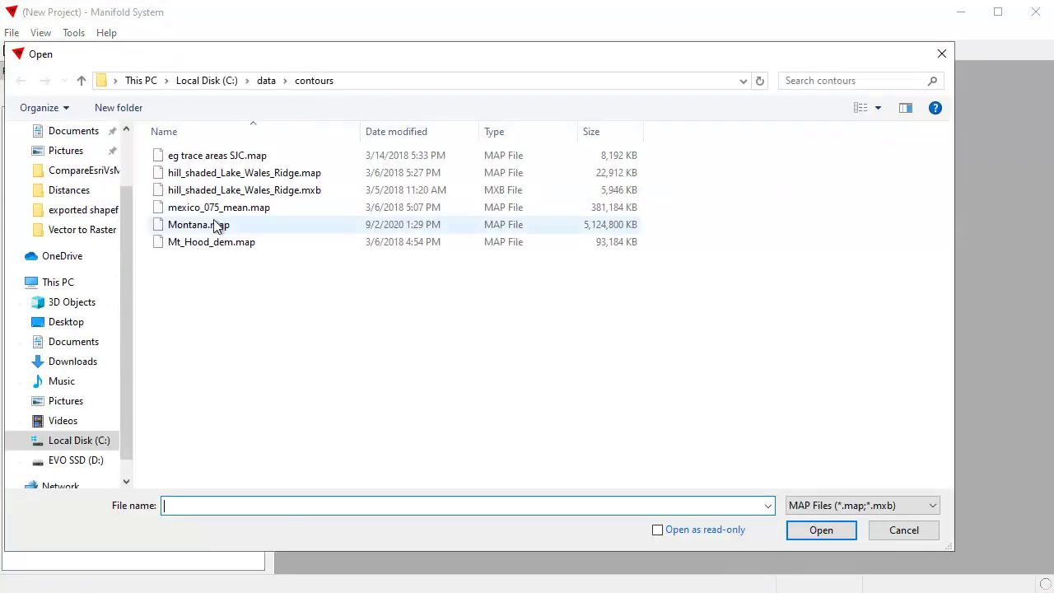
{"action": "double_click", "coordinate": [214, 225]}
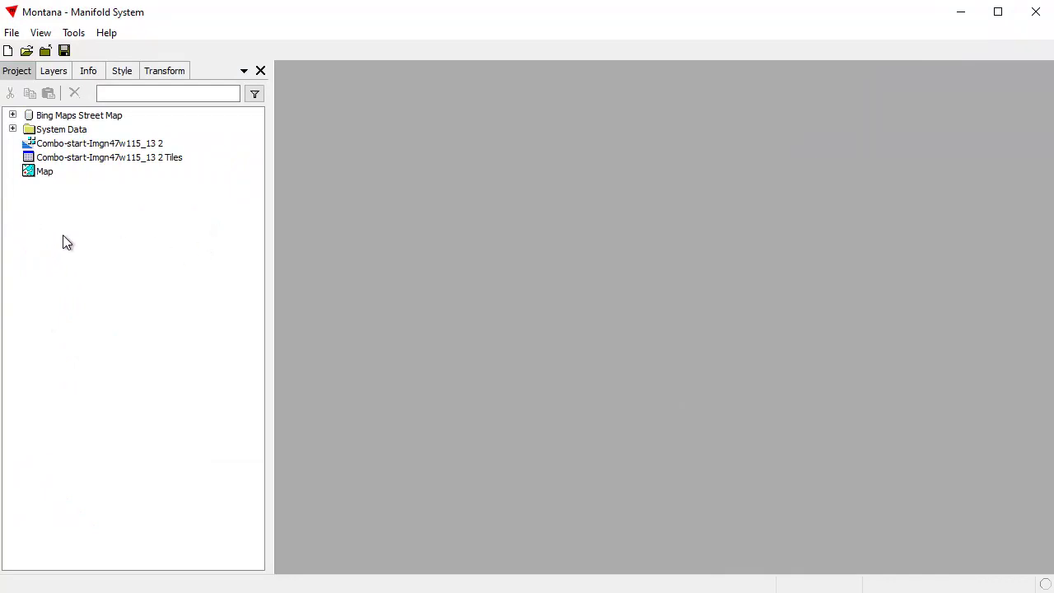
Step: Open the Log window from View > Panes to see the session's startup and open entries
{"action": "left_click", "coordinate": [40, 32]}
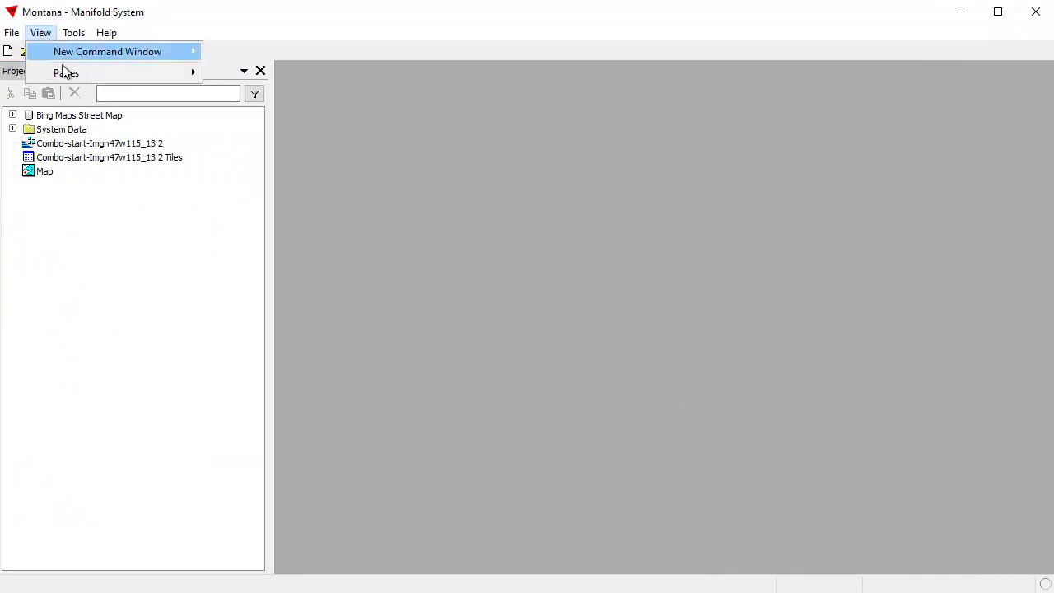
{"action": "mouse_move", "coordinate": [66, 73]}
{"action": "left_click", "coordinate": [252, 185]}
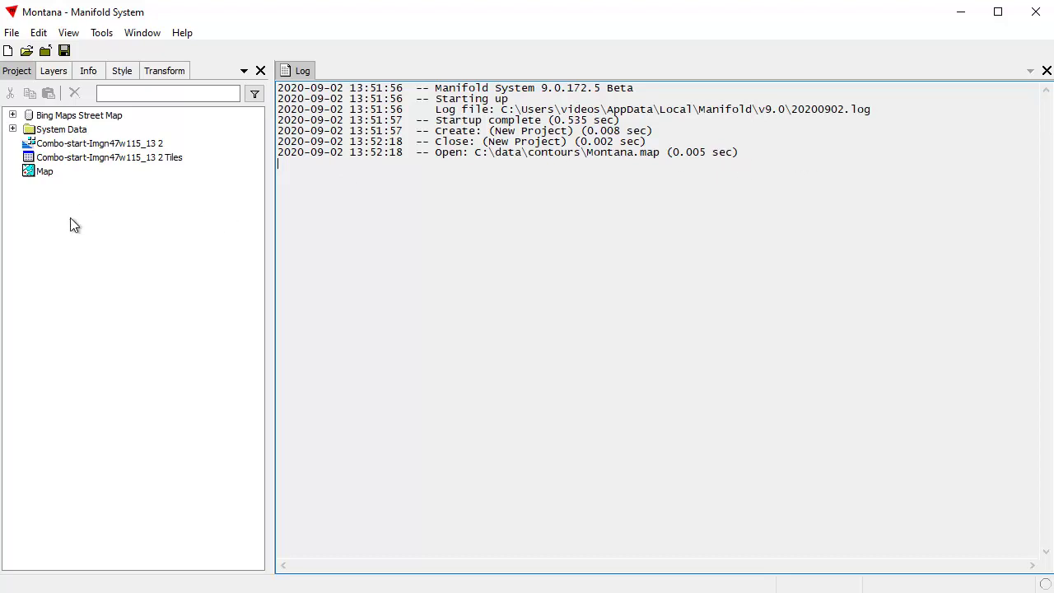
Step: Open the Map in its own window and zoom to fit the whole terrain raster
{"action": "double_click", "coordinate": [44, 172]}
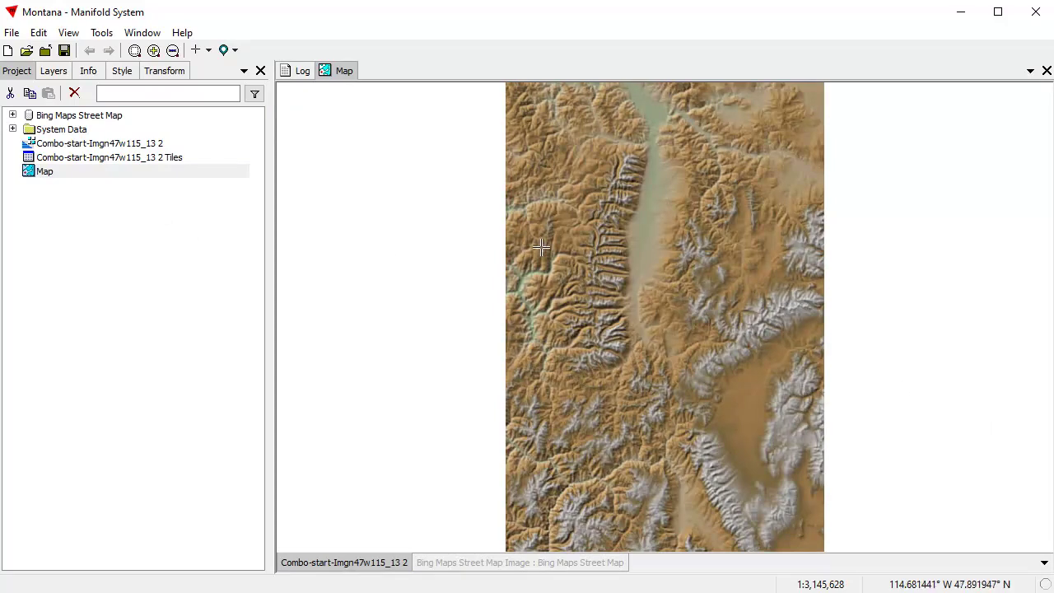
{"action": "scroll", "coordinate": [775, 392], "scroll_direction": "up", "scroll_amount": 3}
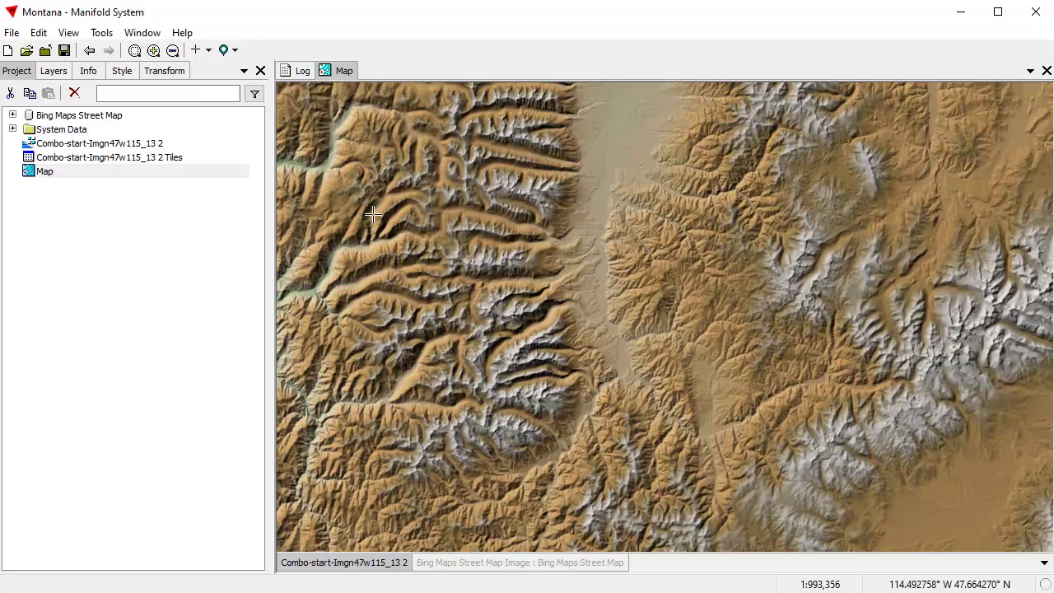
{"action": "scroll", "coordinate": [861, 449], "scroll_direction": "up", "scroll_amount": 1}
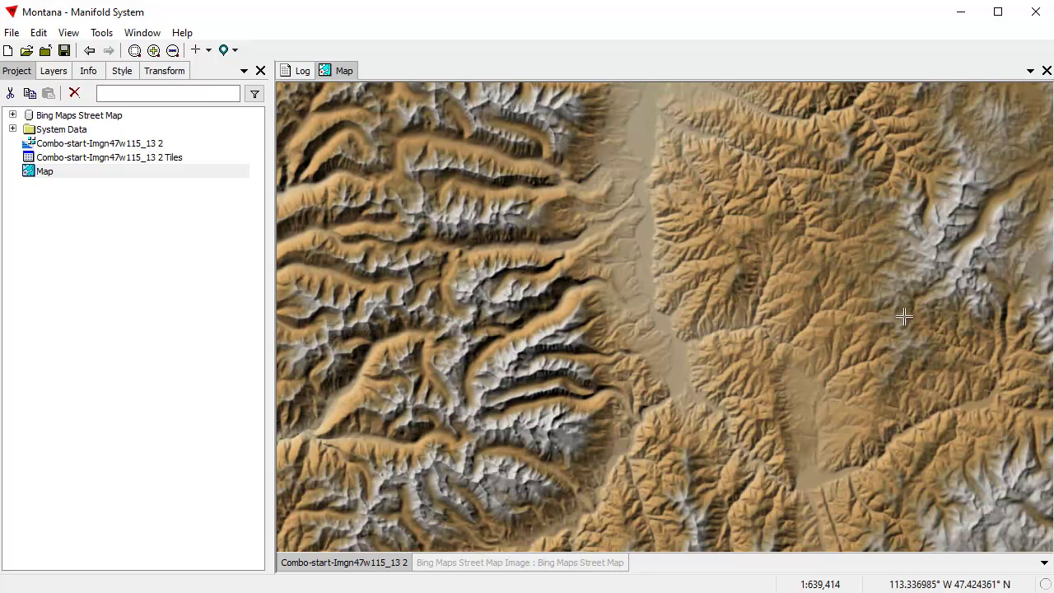
{"action": "scroll", "coordinate": [788, 375], "scroll_direction": "down", "scroll_amount": 1}
{"action": "scroll", "coordinate": [788, 375], "scroll_direction": "up", "scroll_amount": 1}
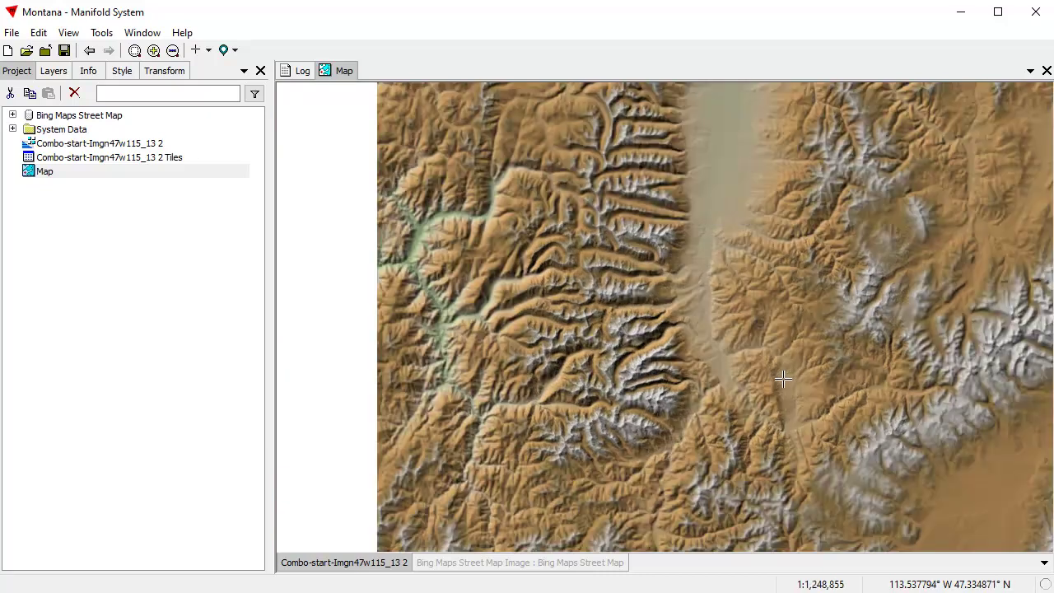
{"action": "double_click", "coordinate": [375, 562]}
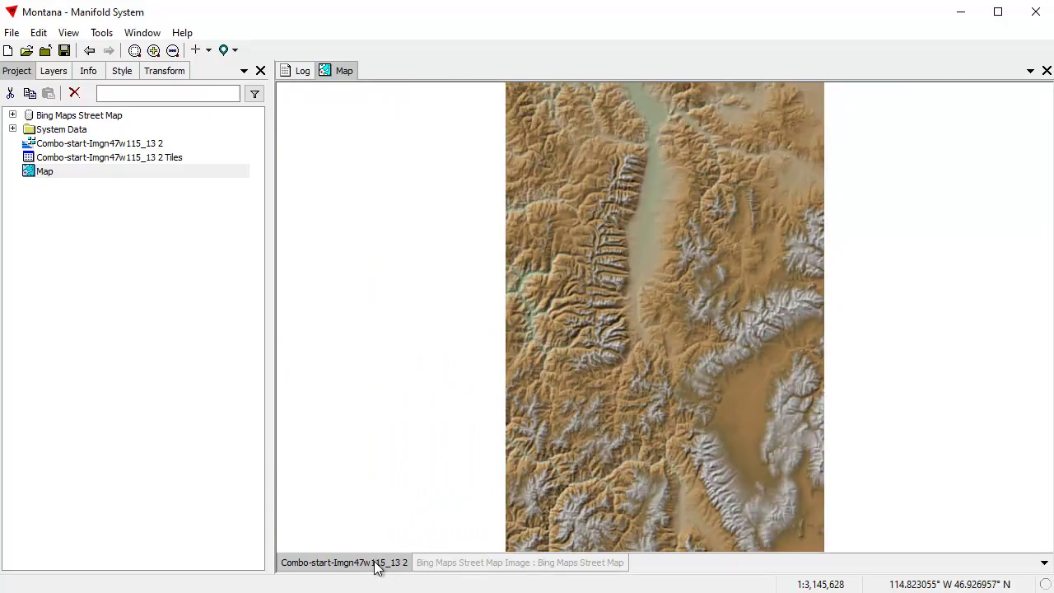
Step: Compare the terrain against the Bing street map layer, then hide Bing and zoom into the terrain
{"action": "left_click", "coordinate": [520, 569], "text": "ctrl"}
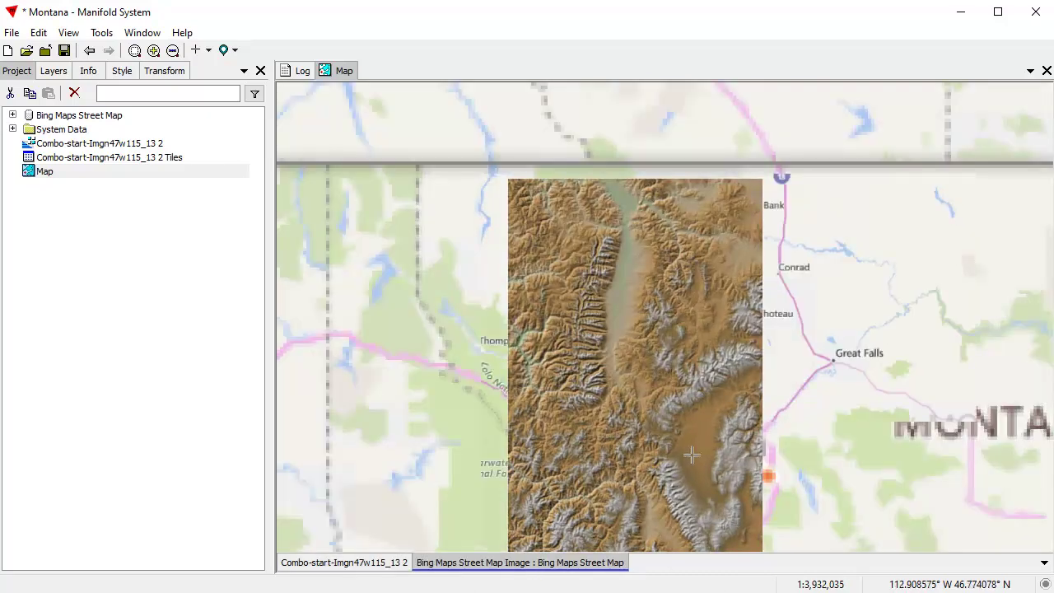
{"action": "left_click_drag", "start_coordinate": [645, 442], "coordinate": [636, 365]}
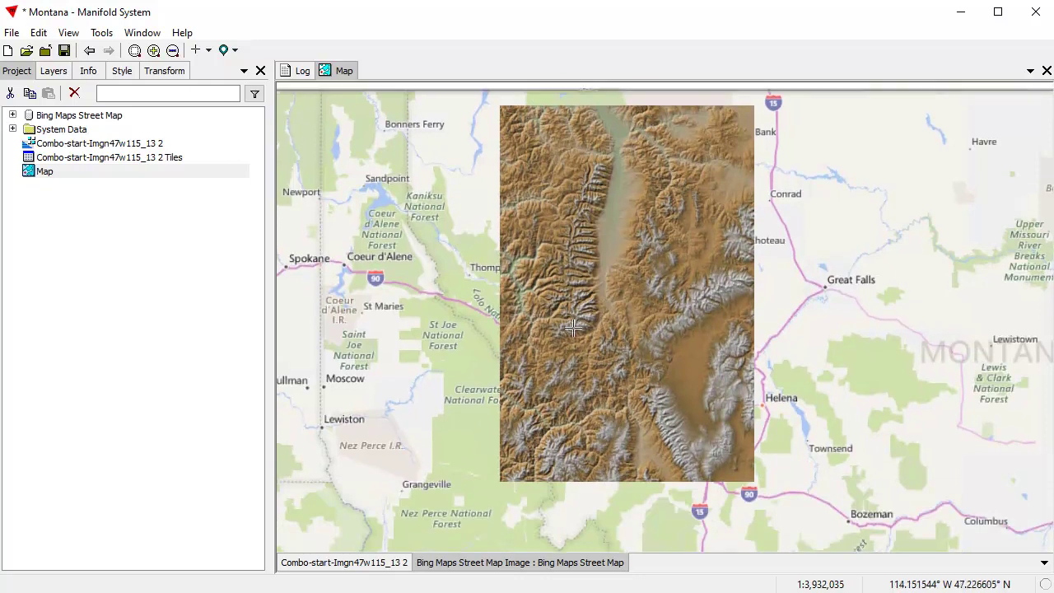
{"action": "left_click_drag", "start_coordinate": [574, 313], "coordinate": [567, 334]}
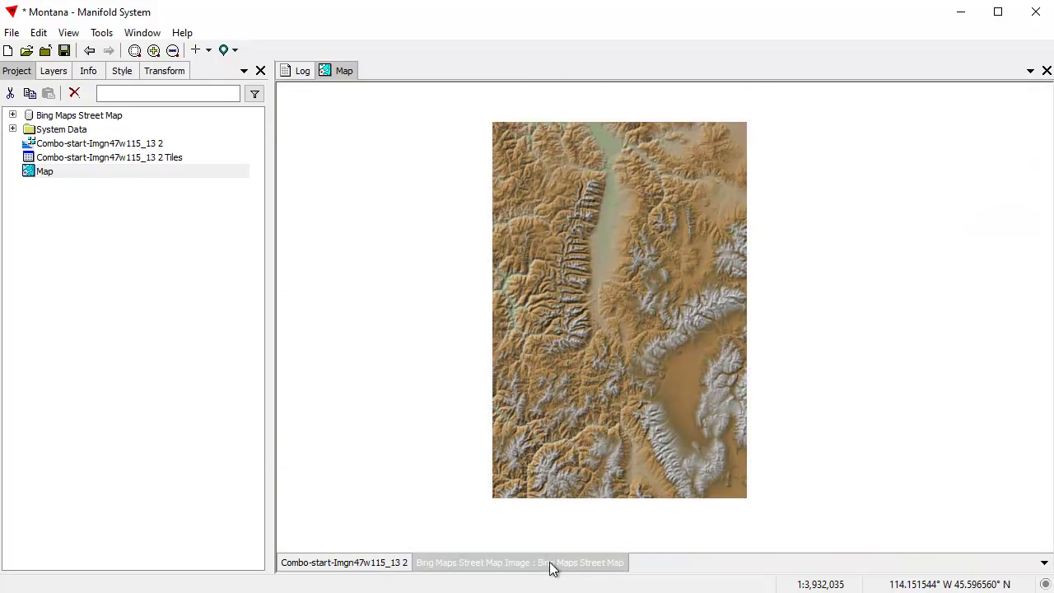
{"action": "left_click", "coordinate": [551, 565], "text": "shift"}
{"action": "left_click", "coordinate": [376, 562]}
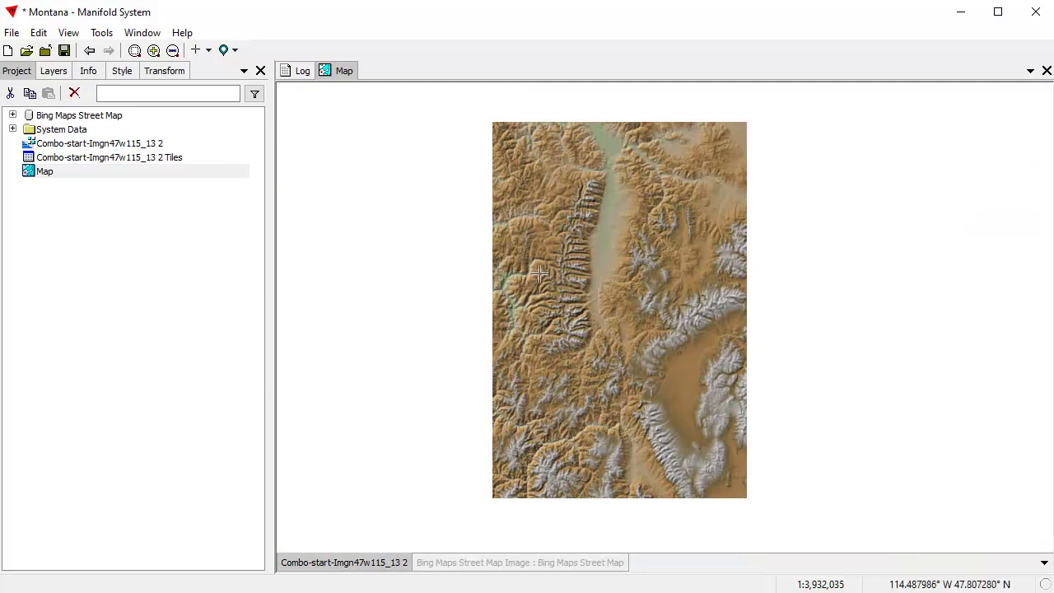
{"action": "scroll", "coordinate": [682, 413], "scroll_direction": "up", "scroll_amount": 3}
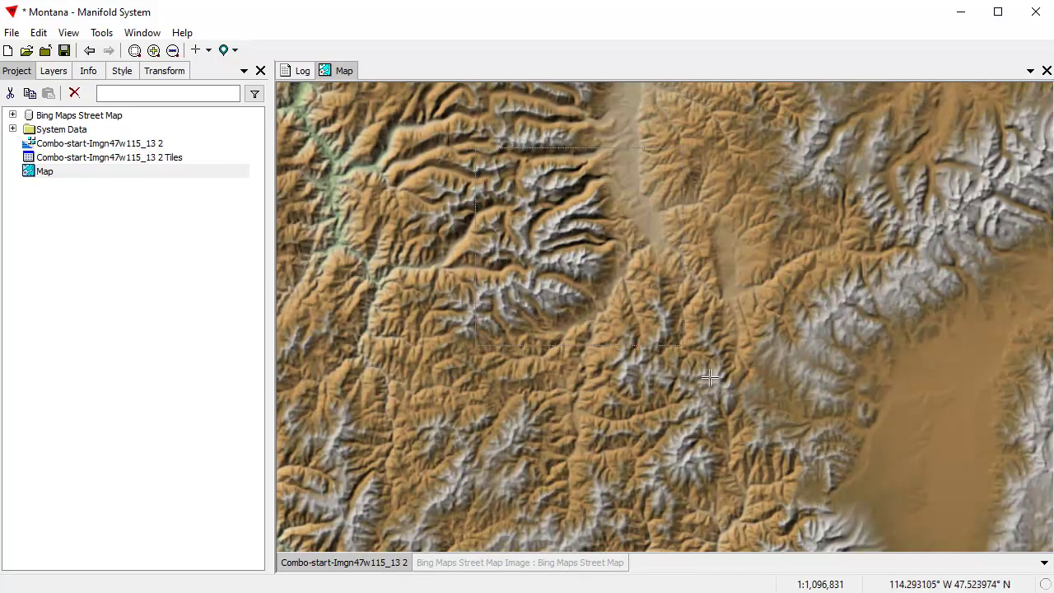
{"action": "scroll", "coordinate": [717, 391], "scroll_direction": "up", "scroll_amount": 2}
{"action": "left_click_drag", "start_coordinate": [853, 278], "coordinate": [811, 297]}
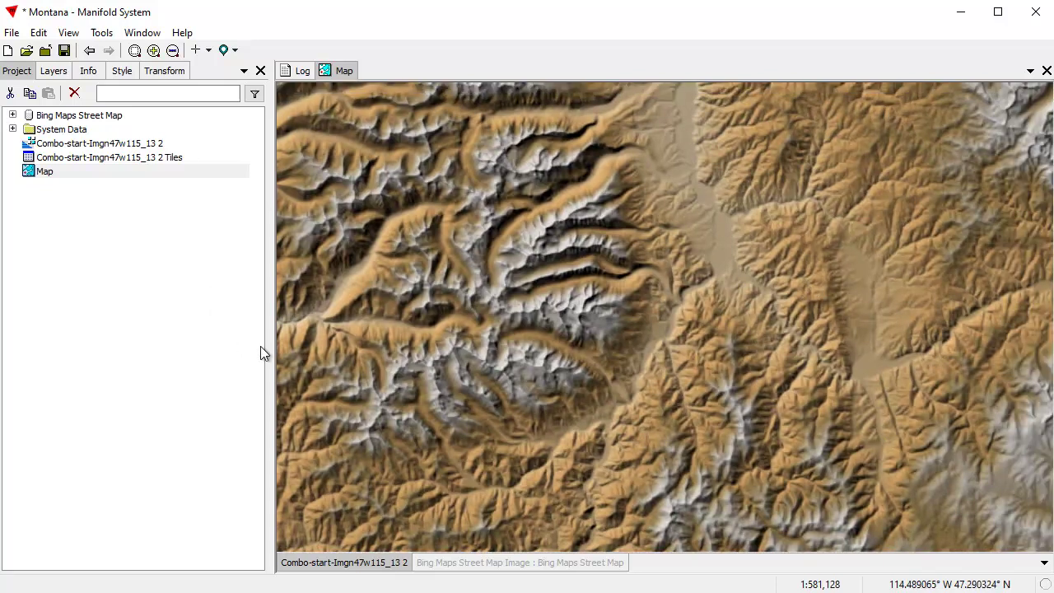
Step: Choose the Contour transform for the Combo-start-Imgn47w115_13 2 terrain image
{"action": "left_click", "coordinate": [165, 71]}
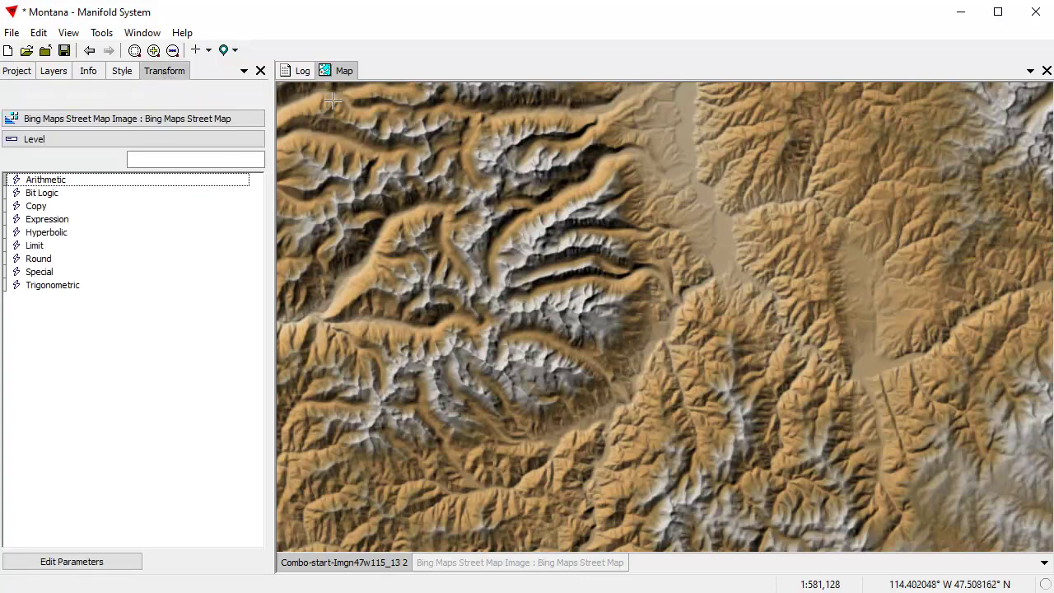
{"action": "left_click", "coordinate": [66, 122]}
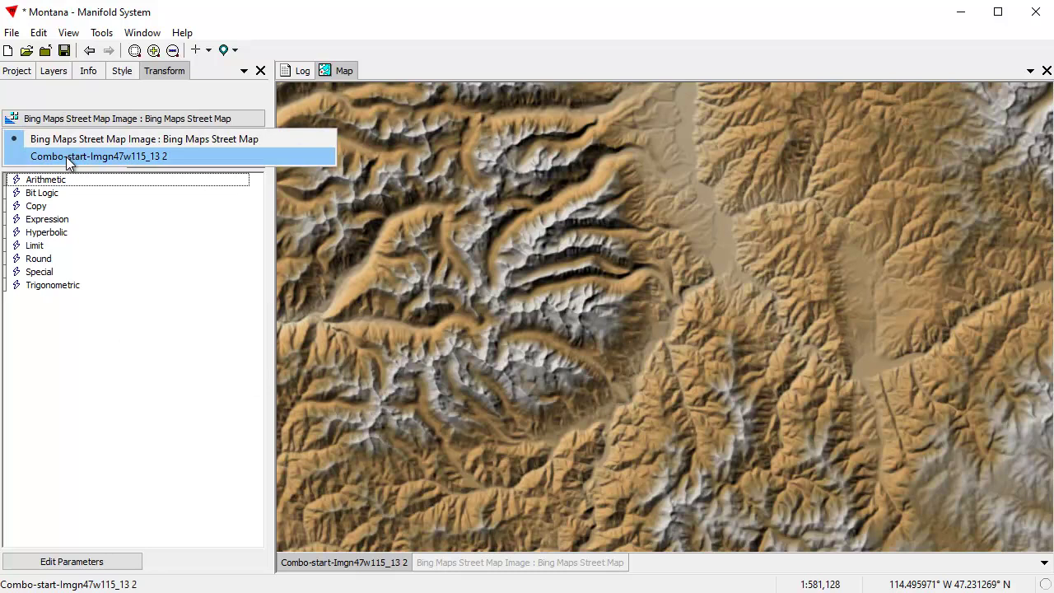
{"action": "left_click", "coordinate": [66, 157]}
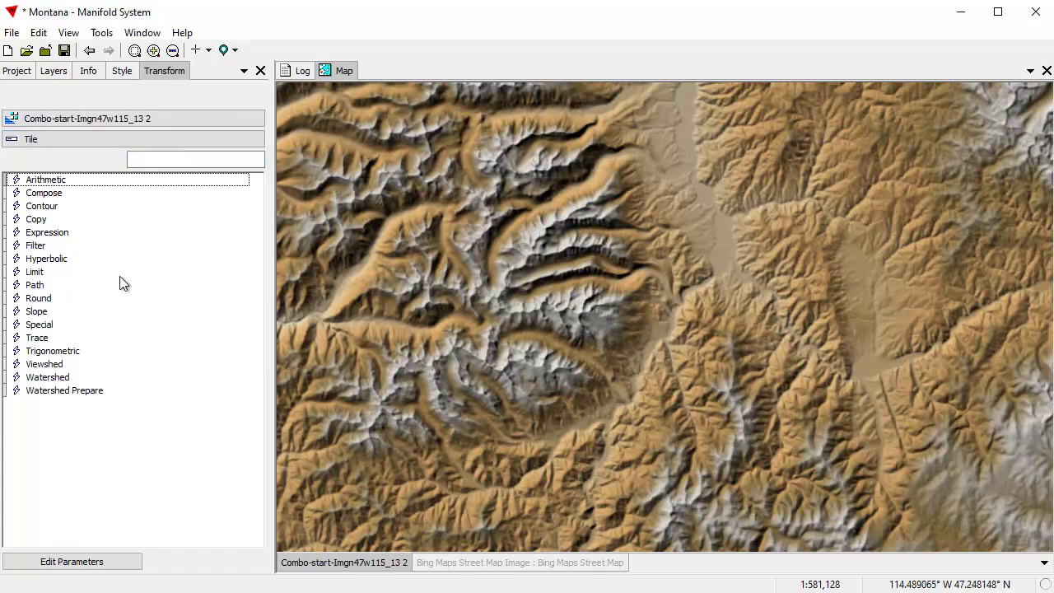
{"action": "left_click", "coordinate": [54, 209]}
{"action": "double_click", "coordinate": [56, 212]}
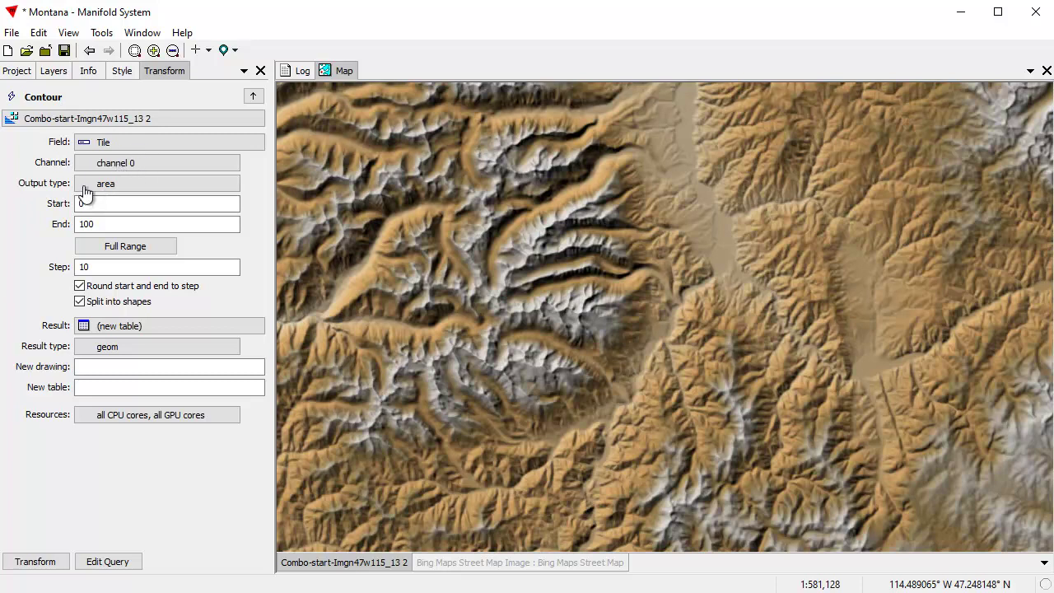
Step: Set contour output to lines over the full elevation range with a step of 100
{"action": "left_click", "coordinate": [82, 182]}
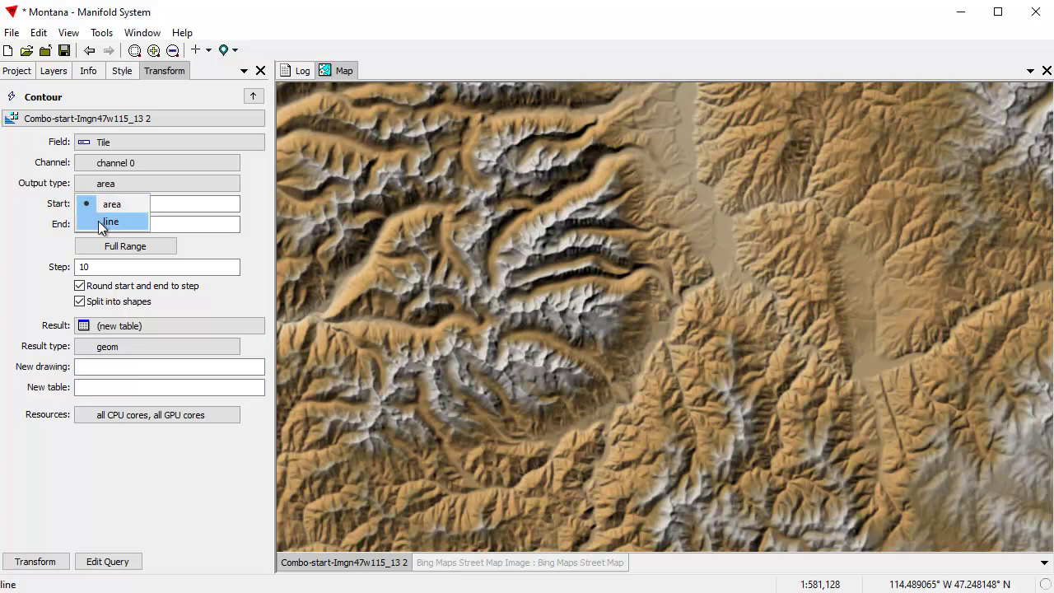
{"action": "left_click", "coordinate": [98, 221]}
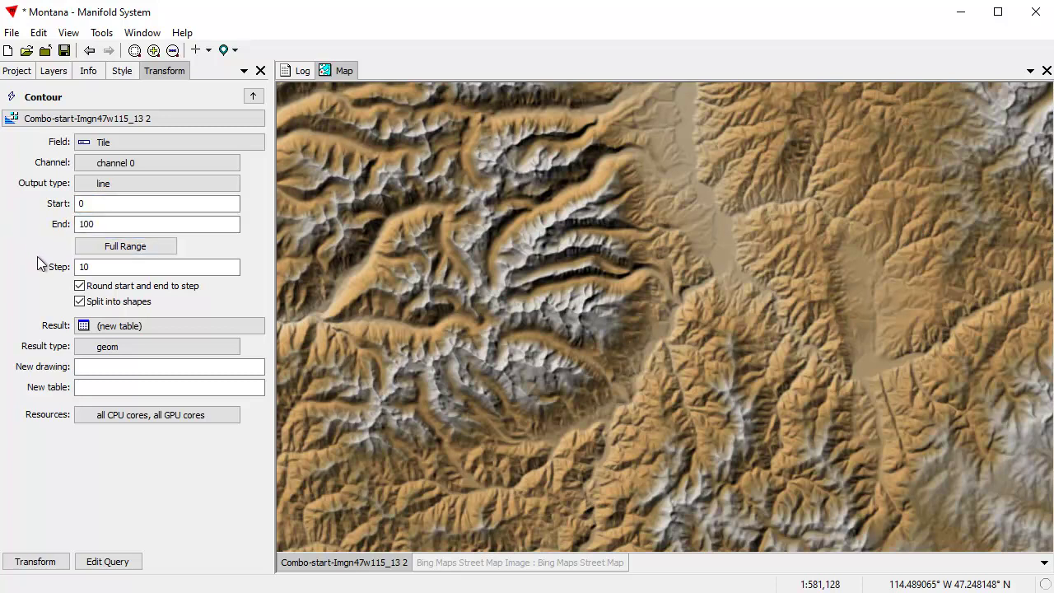
{"action": "left_click", "coordinate": [154, 251]}
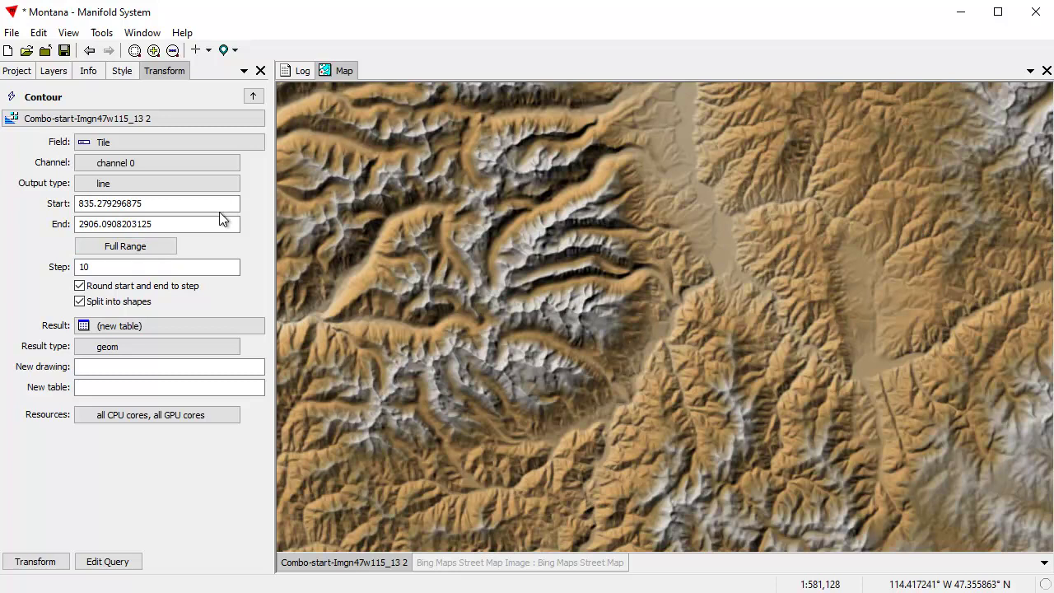
{"action": "left_click", "coordinate": [102, 267]}
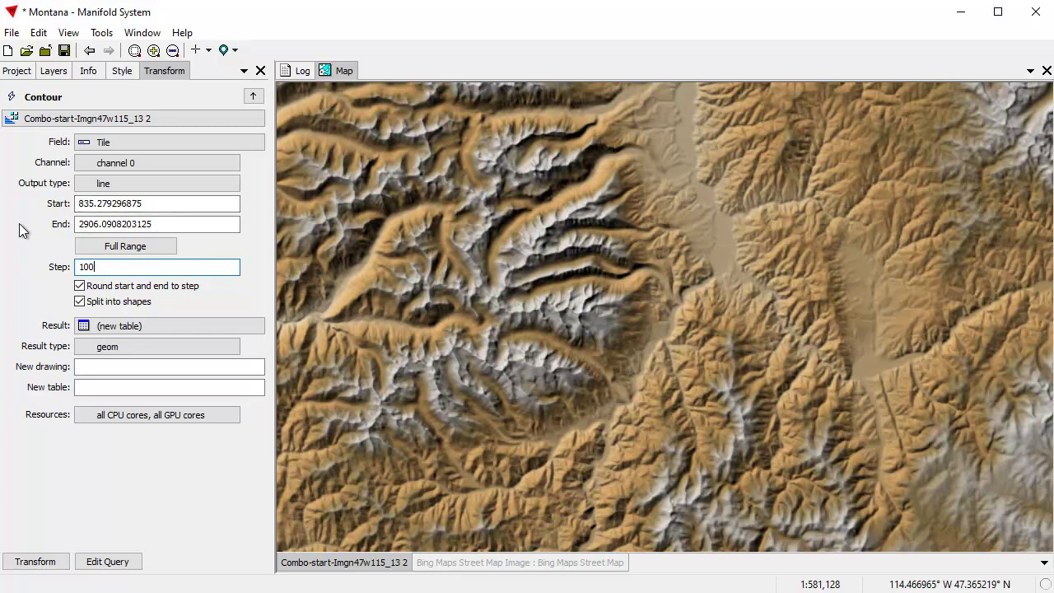
Step: Name the new drawing Contour and the new table Contour Table
{"action": "left_click", "coordinate": [96, 363]}
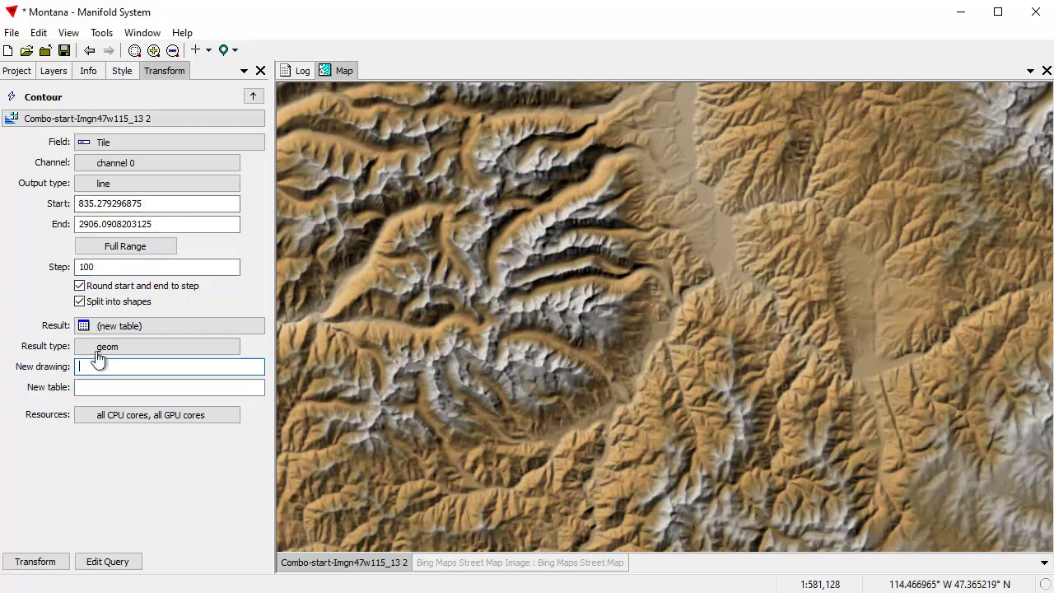
{"action": "type", "text": "Controur"}
{"action": "key", "text": "ctrl+a"}
{"action": "key", "text": "ctrl+c"}
{"action": "left_click", "coordinate": [109, 384]}
{"action": "key", "text": "ctrl+v"}
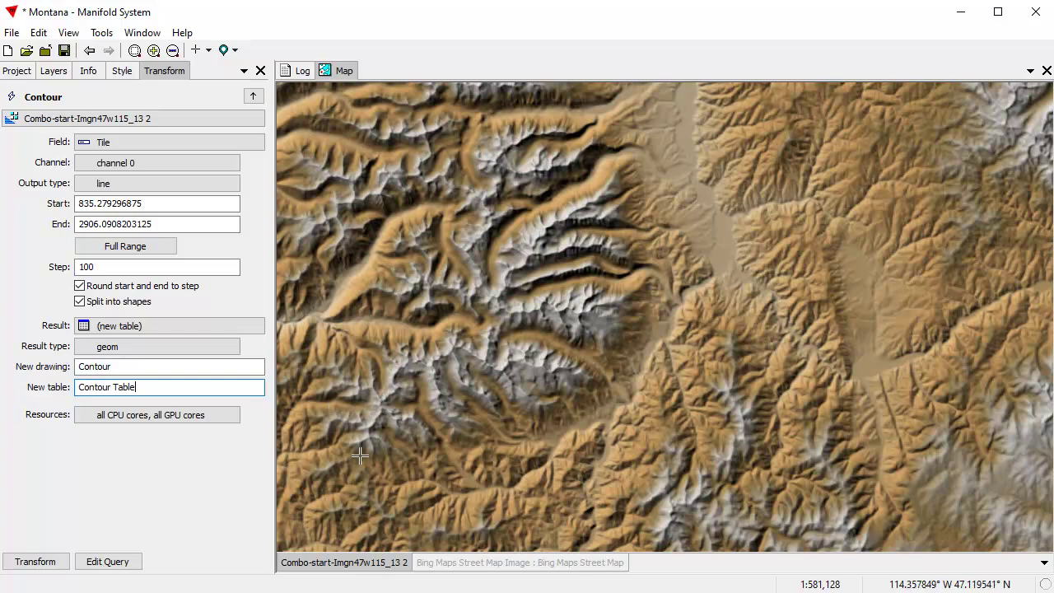
Step: Check the terrain raster's info, then run the Contour transform to create Contour and Contour Table
{"action": "left_click", "coordinate": [89, 72]}
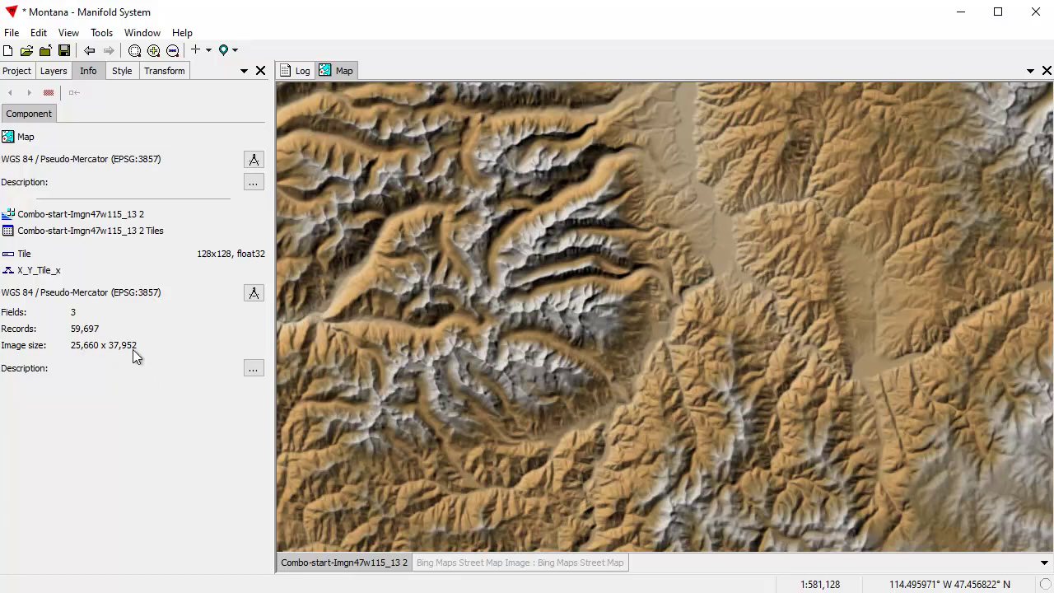
{"action": "left_click", "coordinate": [164, 73]}
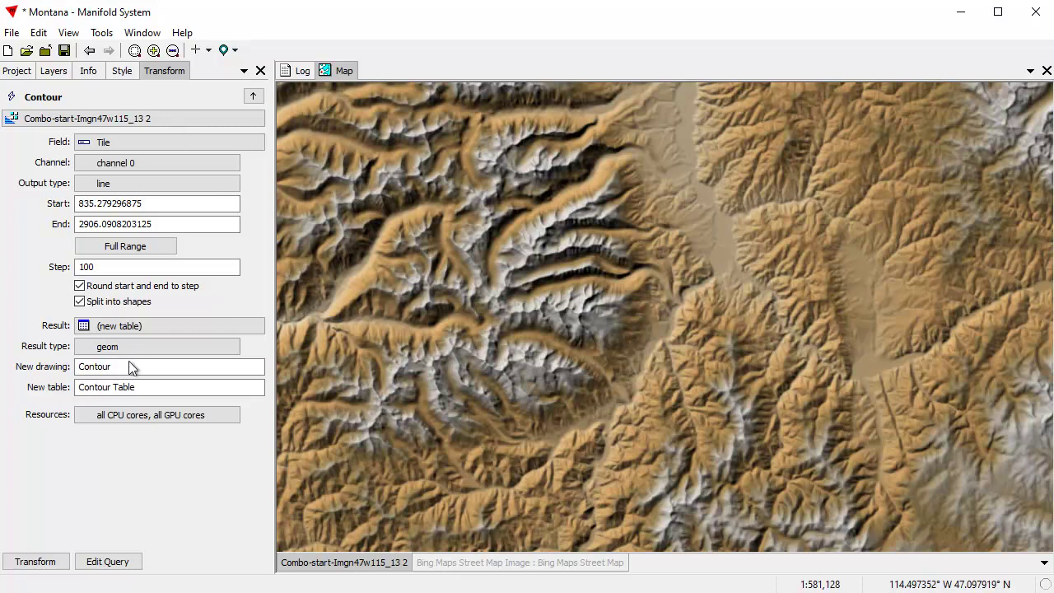
{"action": "left_click", "coordinate": [56, 559]}
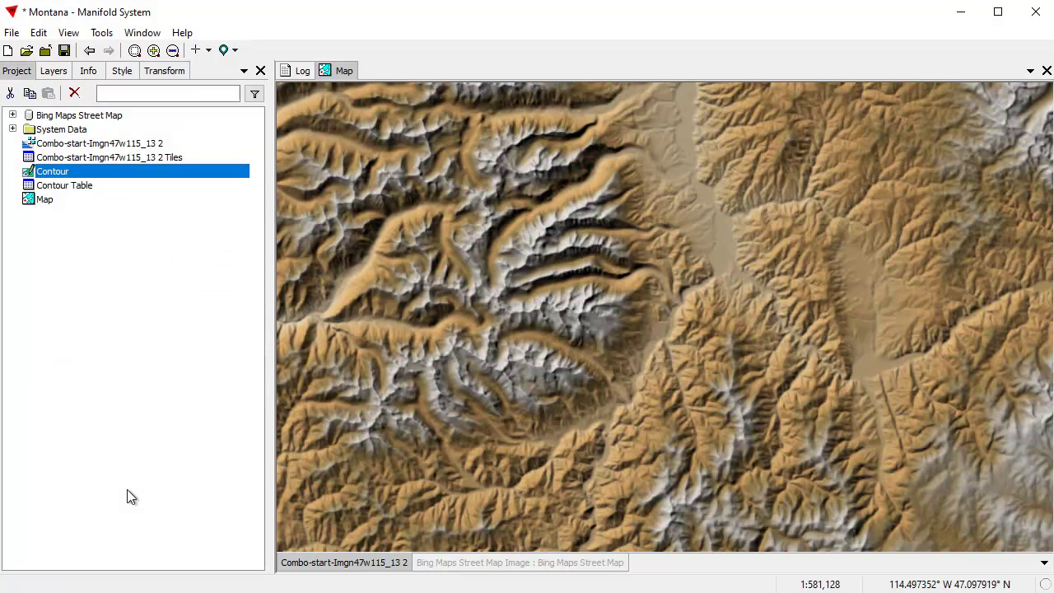
Step: Drag the Contour drawing into the Map and zoom in on the upper-middle contour lines
{"action": "left_click_drag", "start_coordinate": [101, 177], "coordinate": [601, 252]}
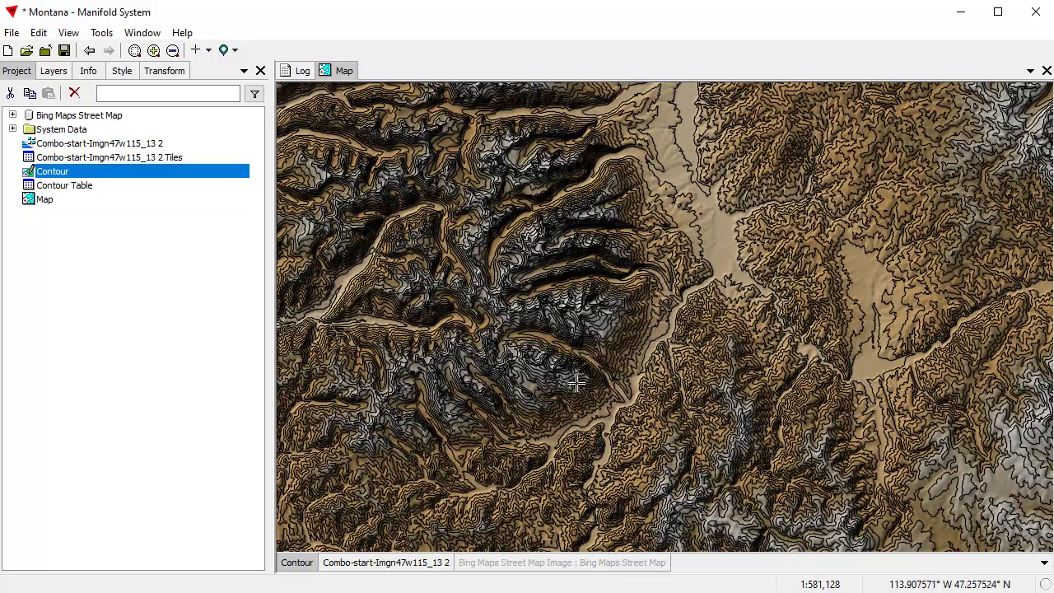
{"action": "double_click", "coordinate": [296, 567]}
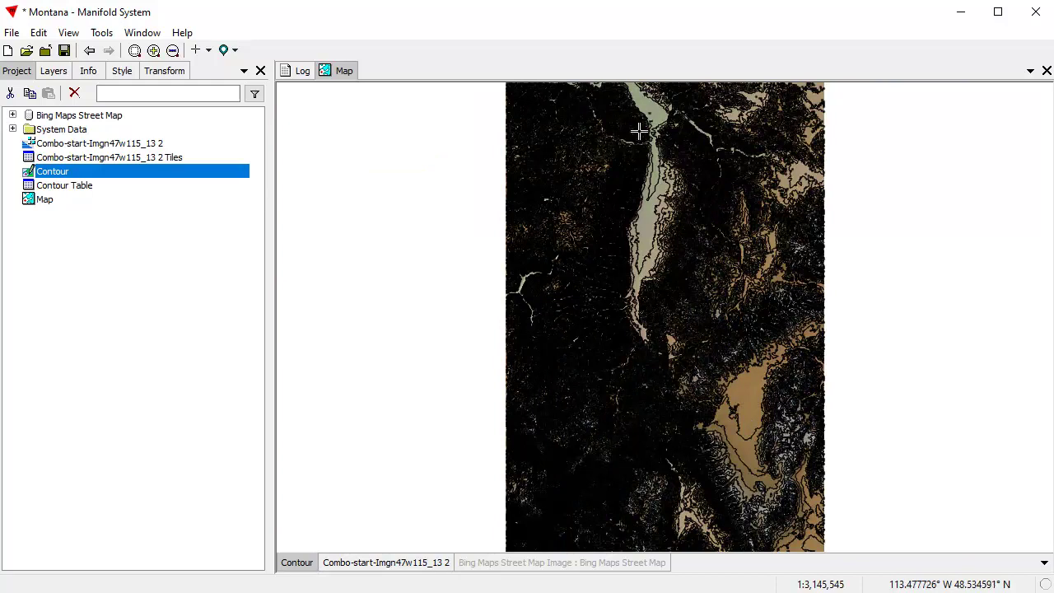
{"action": "left_click_drag", "start_coordinate": [575, 311], "coordinate": [729, 429]}
{"action": "left_click_drag", "start_coordinate": [569, 136], "coordinate": [822, 280]}
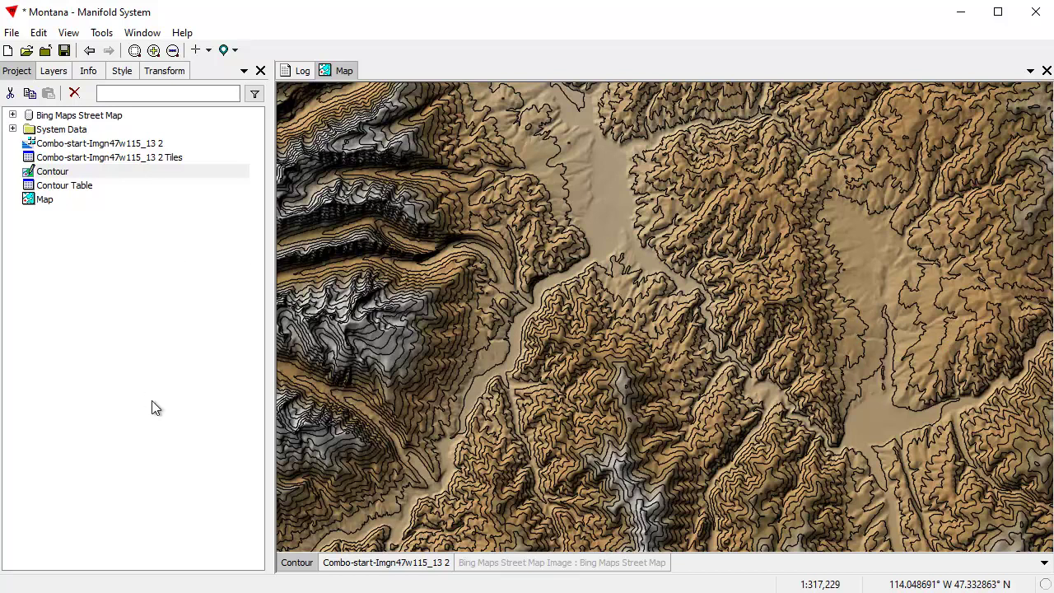
{"action": "left_click", "coordinate": [167, 71]}
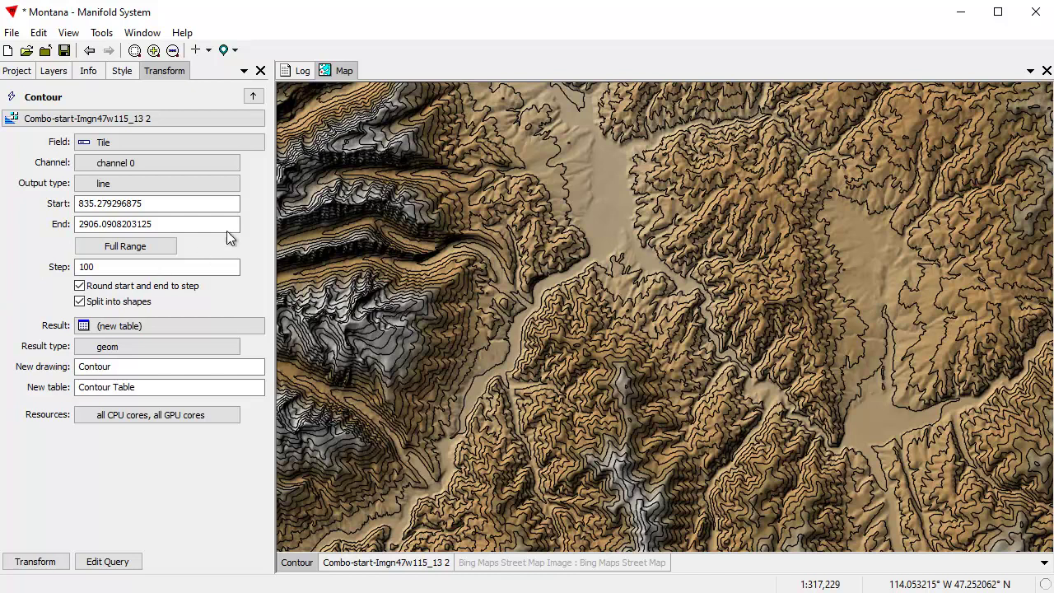
Step: Set the contour Start to 623 and End to 3289, toggling Split into shapes off and on
{"action": "double_click", "coordinate": [181, 202]}
{"action": "type", "text": "623"}
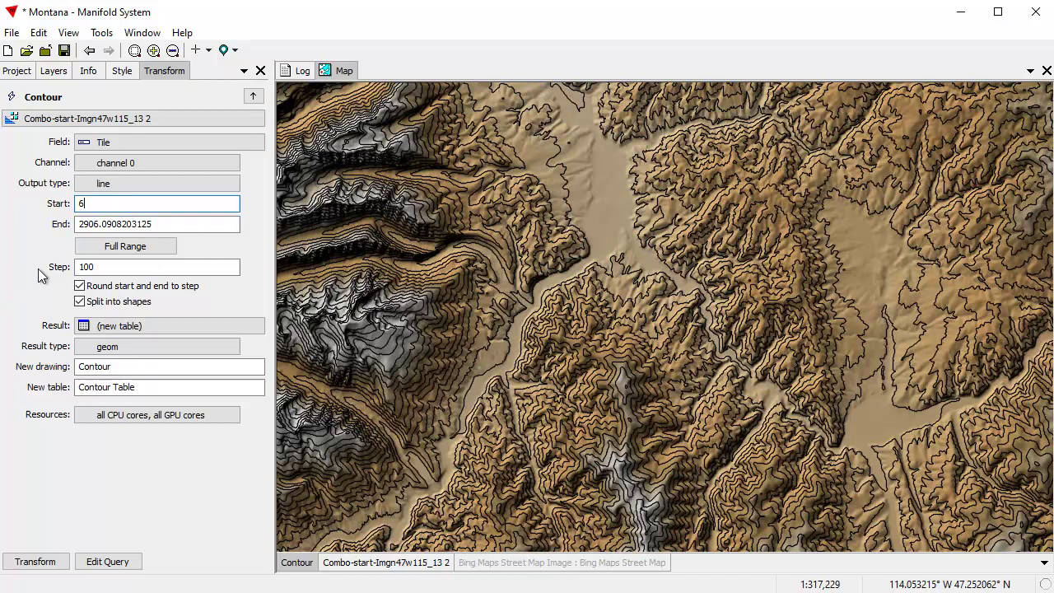
{"action": "double_click", "coordinate": [194, 230]}
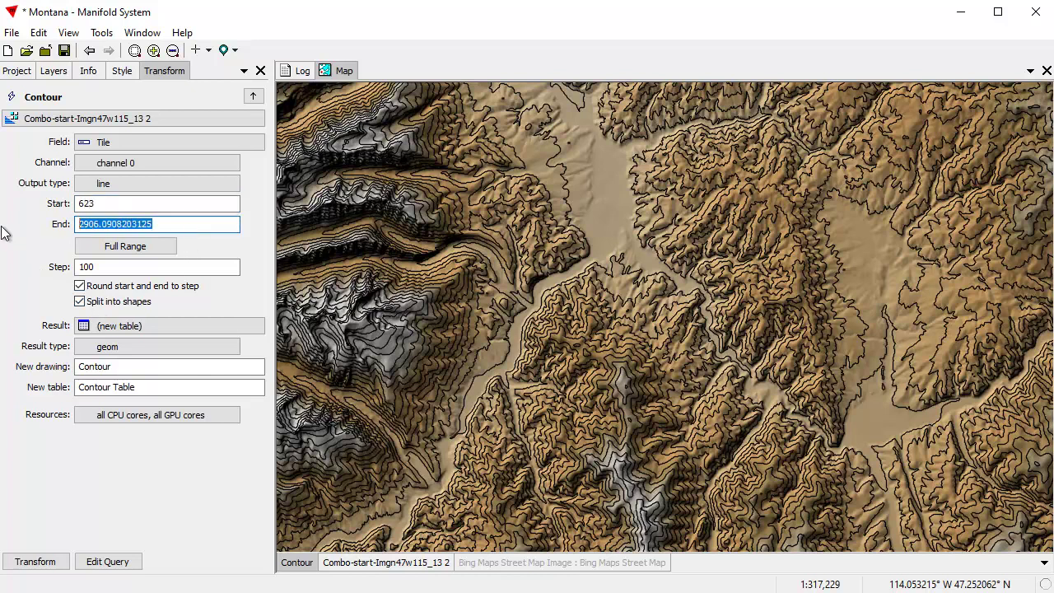
{"action": "type", "text": "3289"}
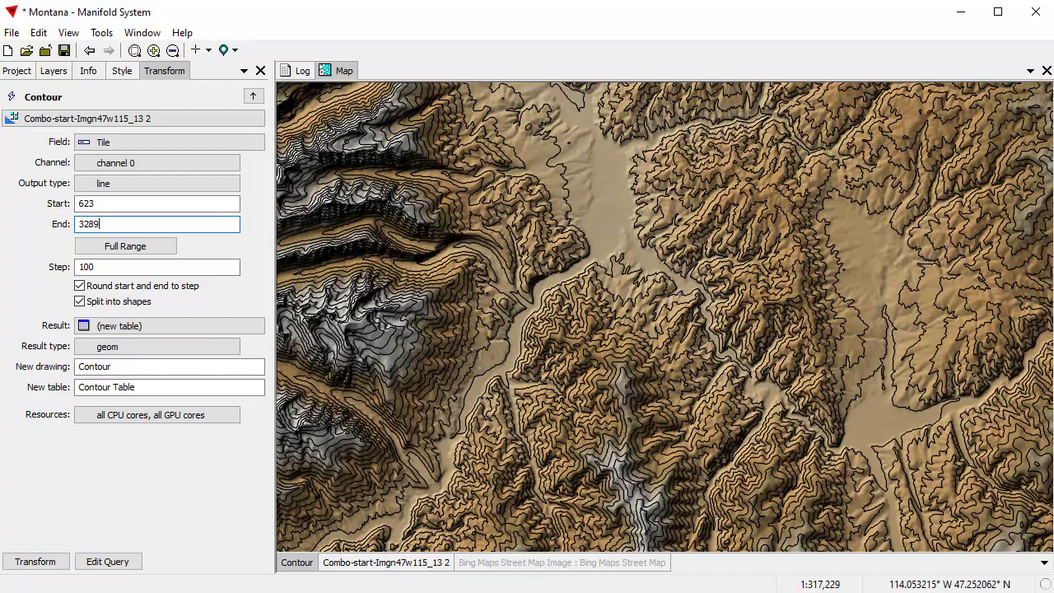
{"action": "left_click", "coordinate": [80, 302]}
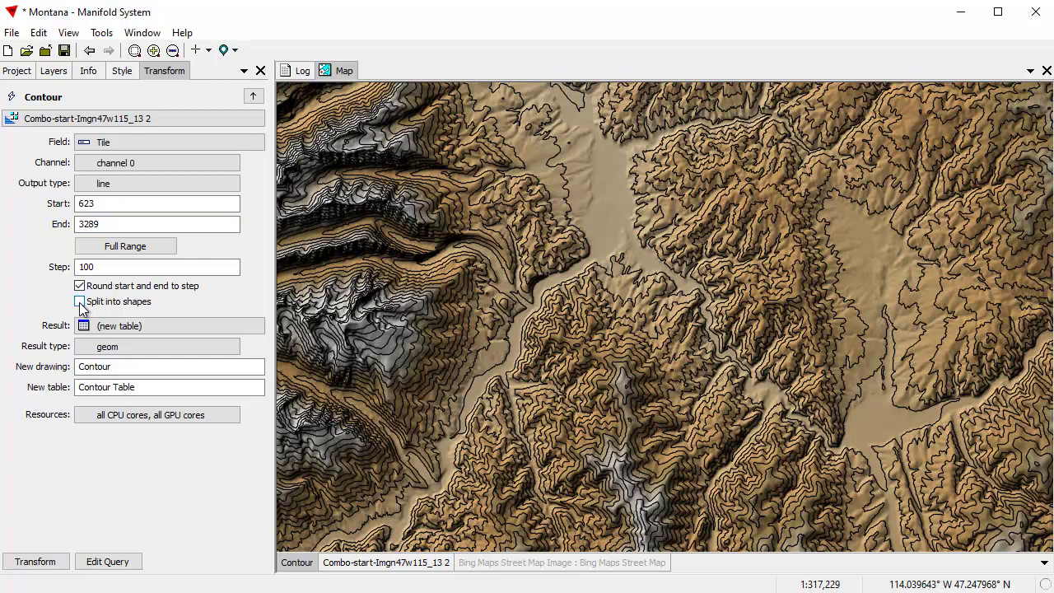
{"action": "left_click", "coordinate": [80, 302]}
Step: Select Contour and Contour Table in the Project pane and delete both, confirming with OK
{"action": "left_click", "coordinate": [17, 71]}
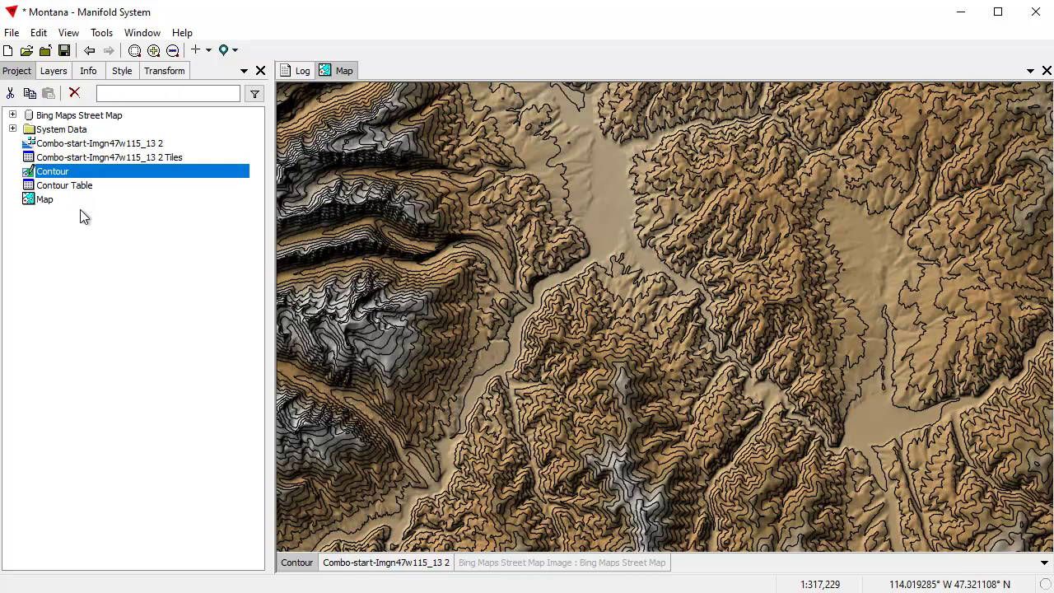
{"action": "left_click", "coordinate": [71, 185], "text": "shift"}
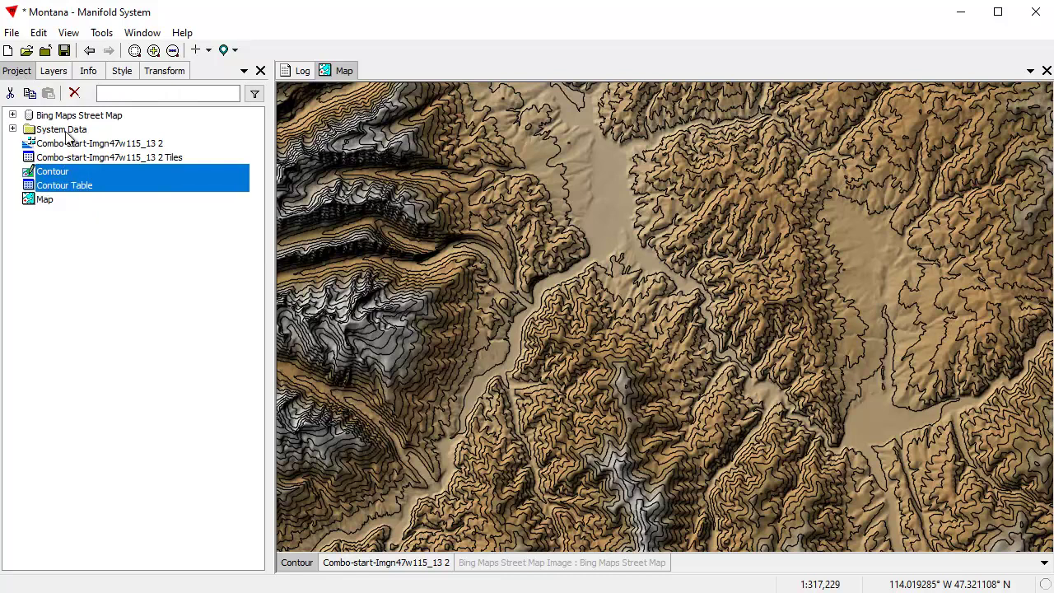
{"action": "left_click", "coordinate": [75, 93]}
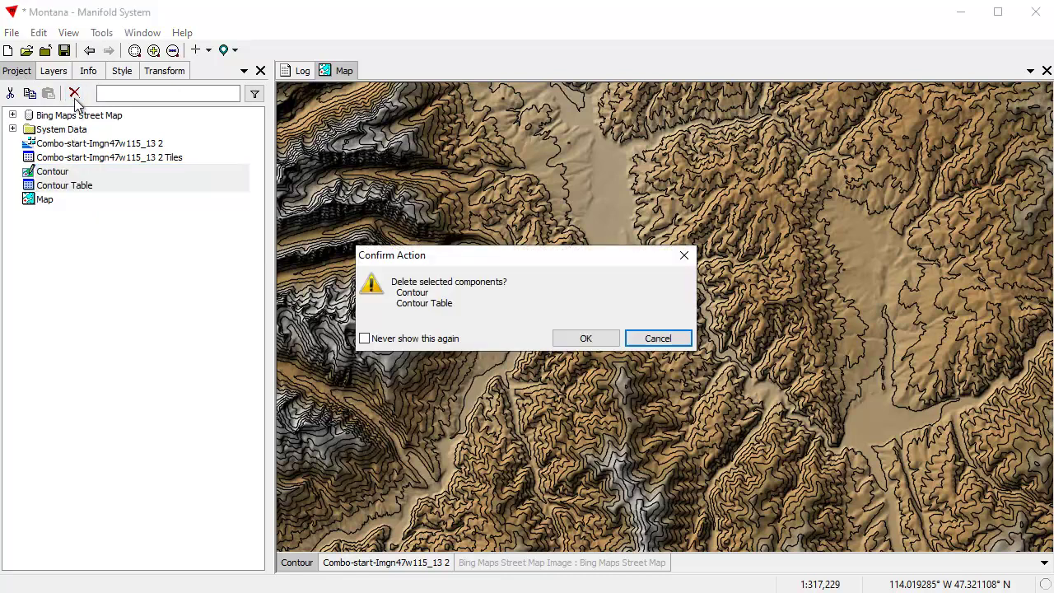
{"action": "left_click", "coordinate": [586, 338]}
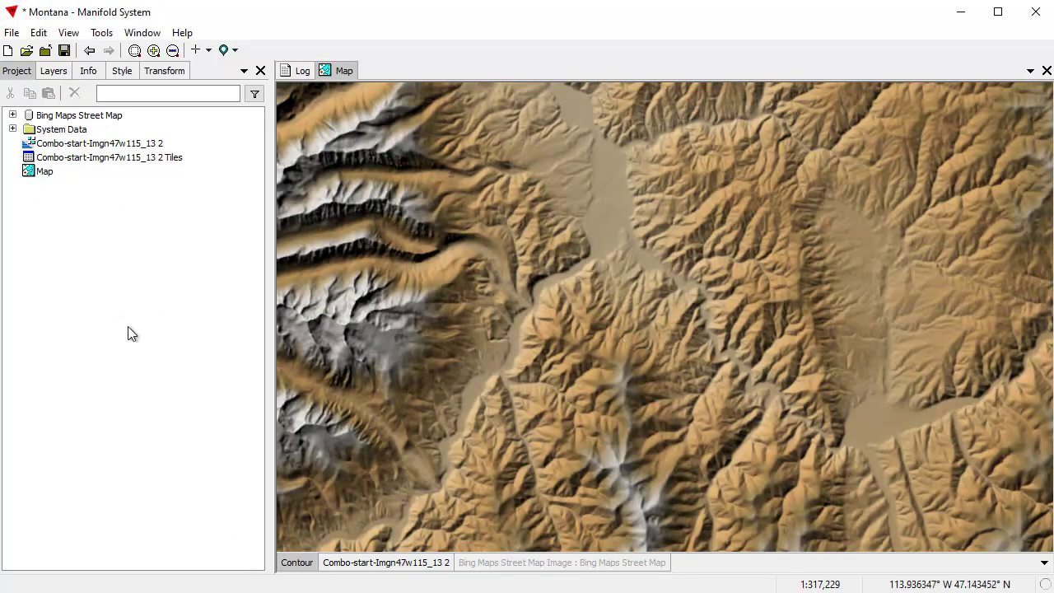
Step: Rerun the Contour transform with the 623–3289 range and drag the new Contour drawing onto the map
{"action": "left_click", "coordinate": [168, 73]}
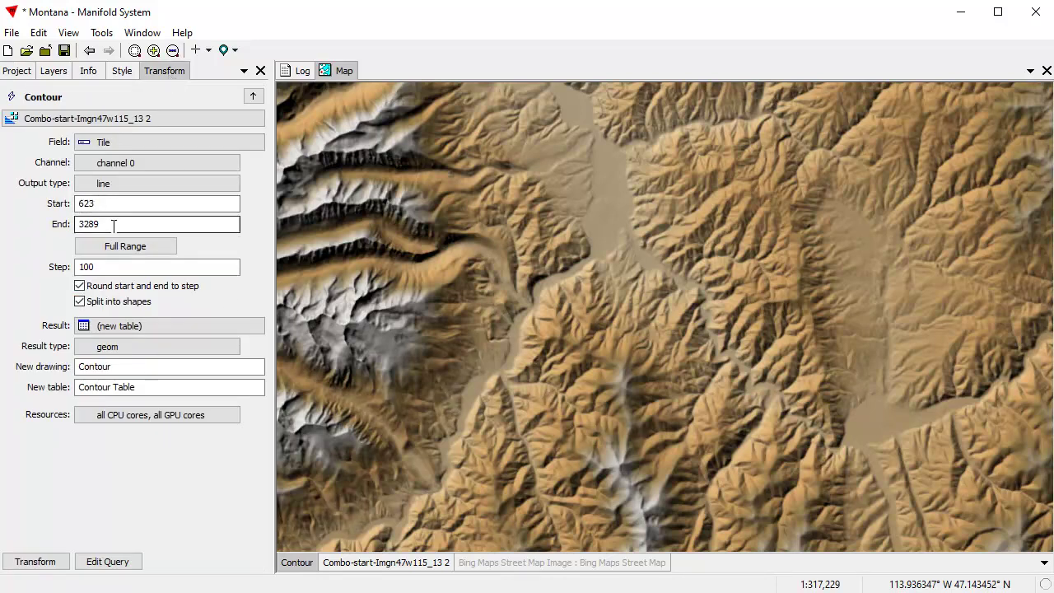
{"action": "left_click", "coordinate": [41, 561]}
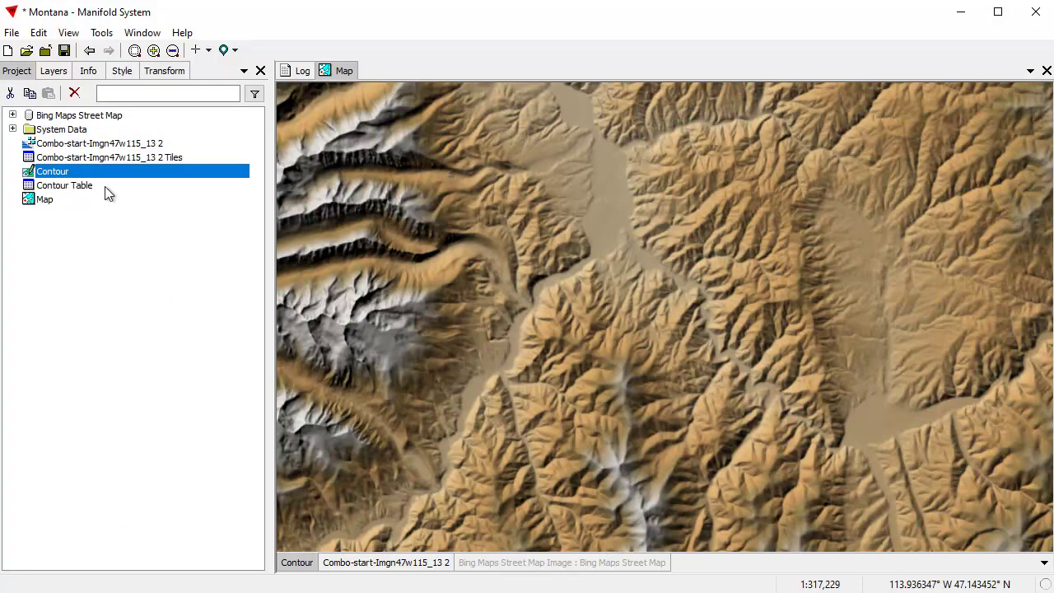
{"action": "left_click_drag", "start_coordinate": [118, 172], "coordinate": [504, 221]}
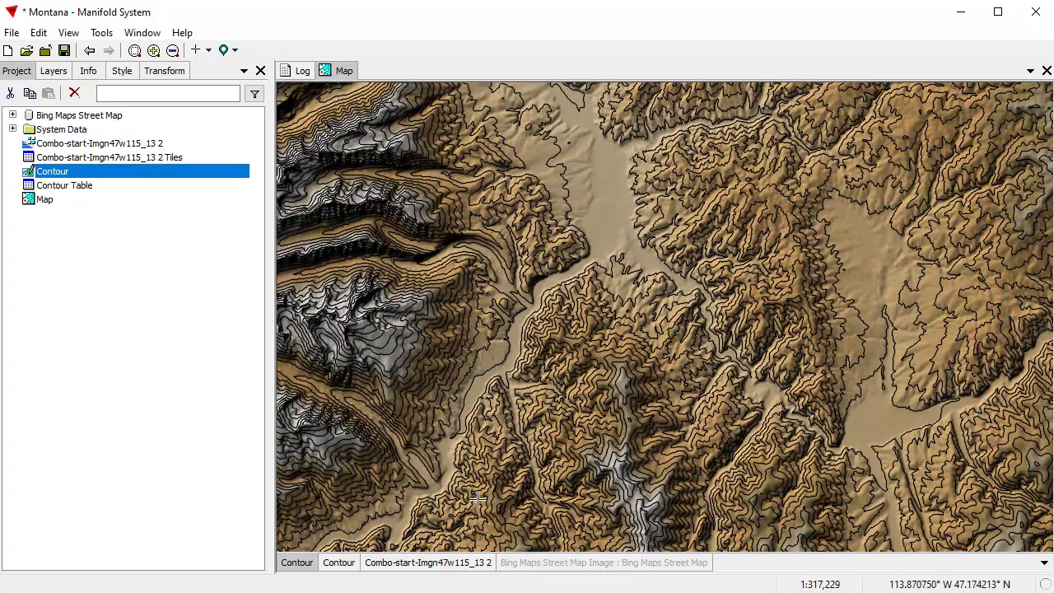
{"action": "left_click", "coordinate": [299, 72]}
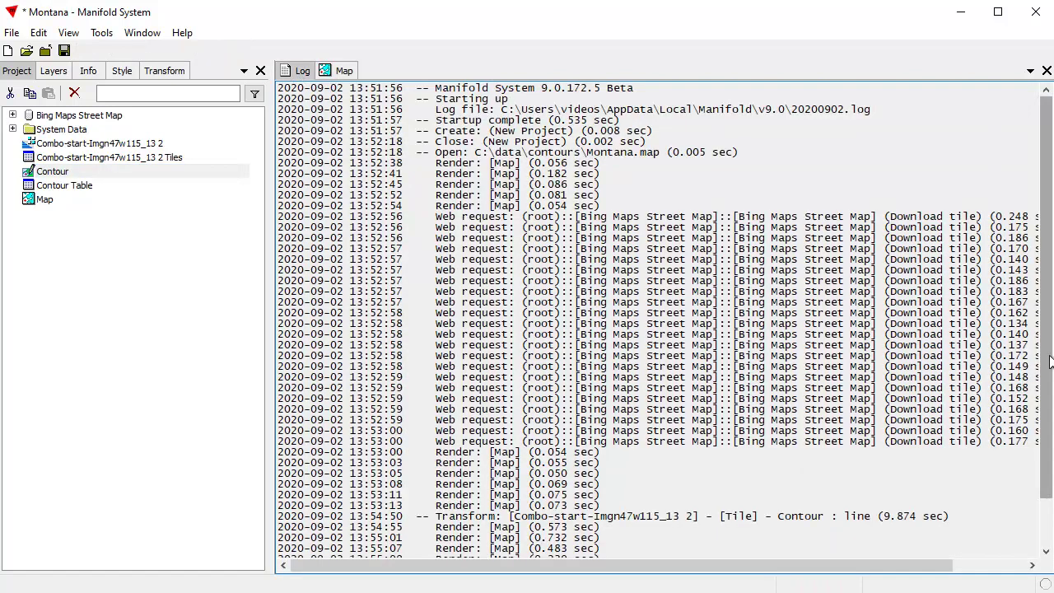
{"action": "left_click_drag", "start_coordinate": [1047, 347], "coordinate": [1047, 459]}
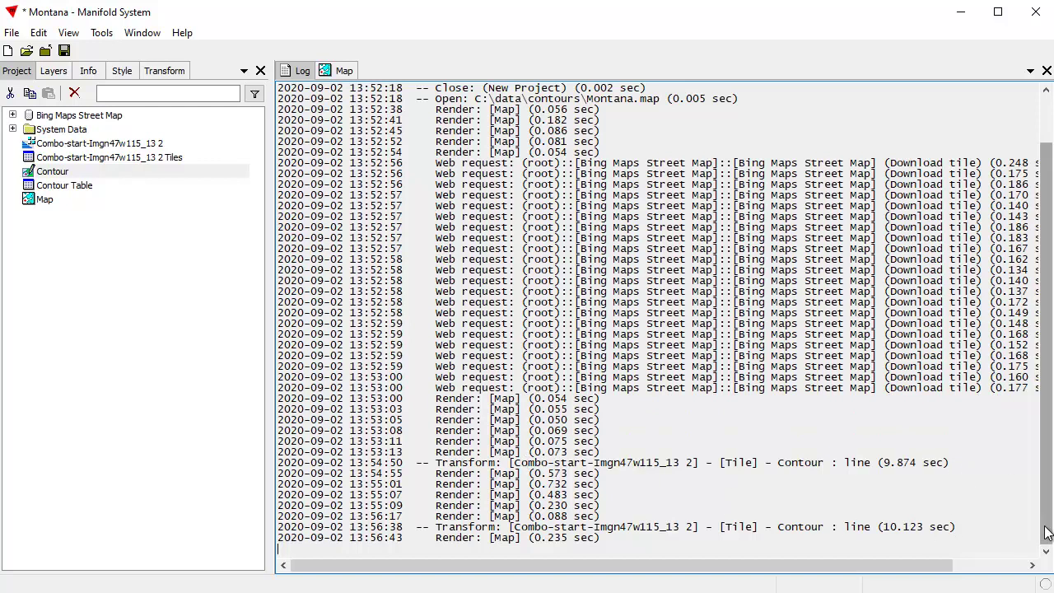
{"action": "left_click_drag", "start_coordinate": [1047, 533], "coordinate": [1037, 404]}
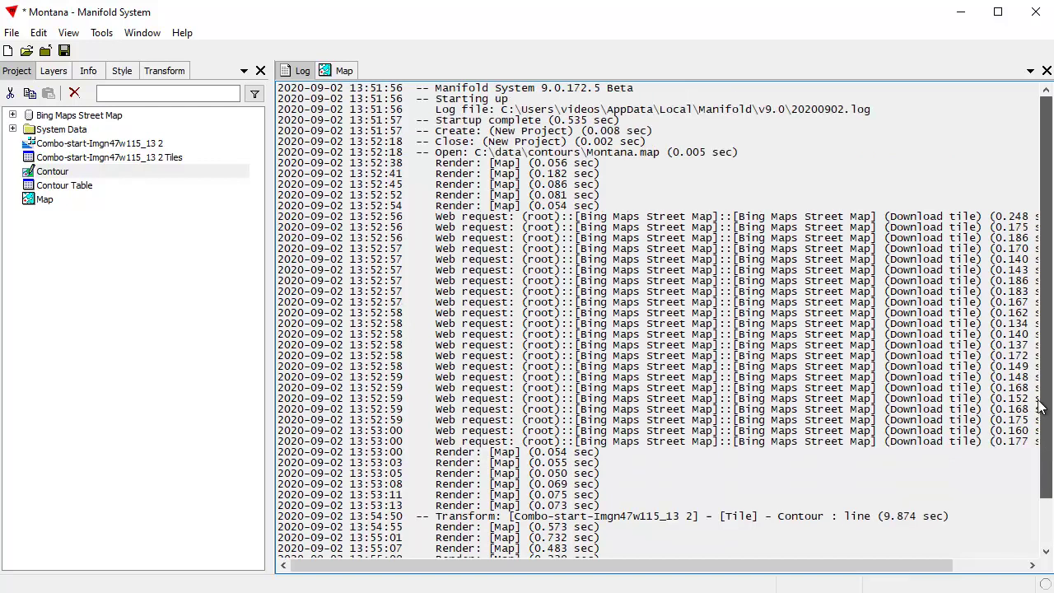
{"action": "left_click", "coordinate": [336, 72]}
{"action": "scroll", "coordinate": [767, 256], "scroll_direction": "down", "scroll_amount": 3}
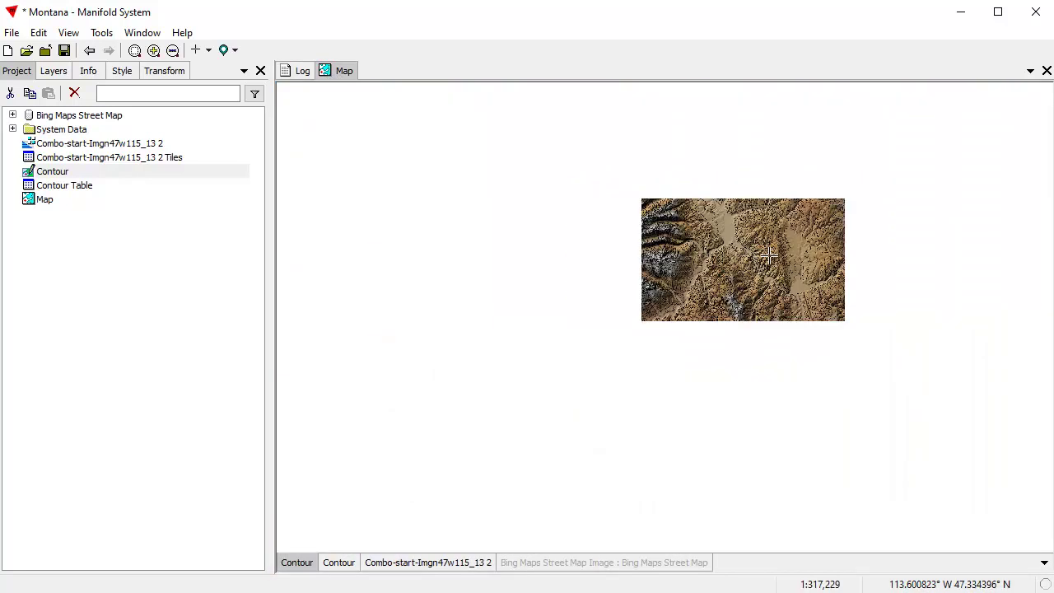
Step: Reopen the Contour settings showing Start 623, reposition the map, and briefly recheck the Log
{"action": "left_click", "coordinate": [154, 71]}
{"action": "left_click_drag", "start_coordinate": [684, 212], "coordinate": [599, 224]}
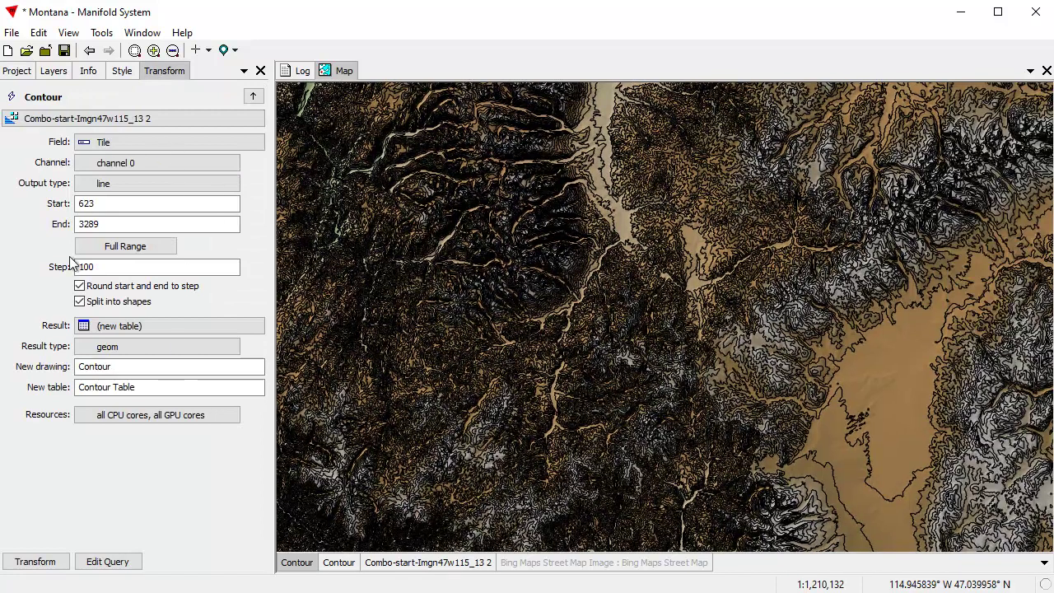
{"action": "left_click_drag", "start_coordinate": [423, 337], "coordinate": [470, 360]}
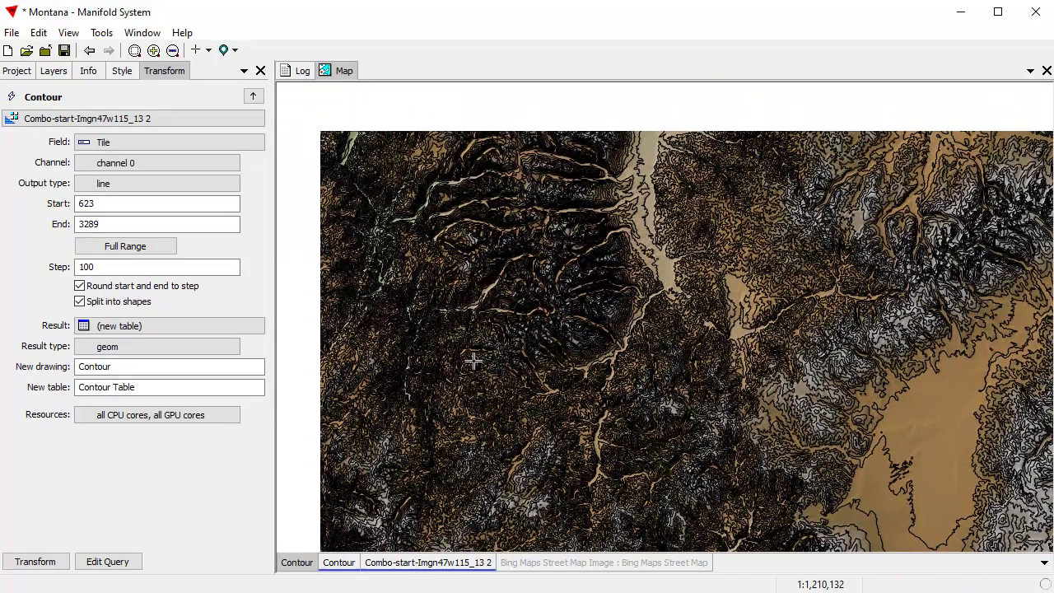
{"action": "scroll", "coordinate": [535, 184], "scroll_direction": "up", "scroll_amount": 3}
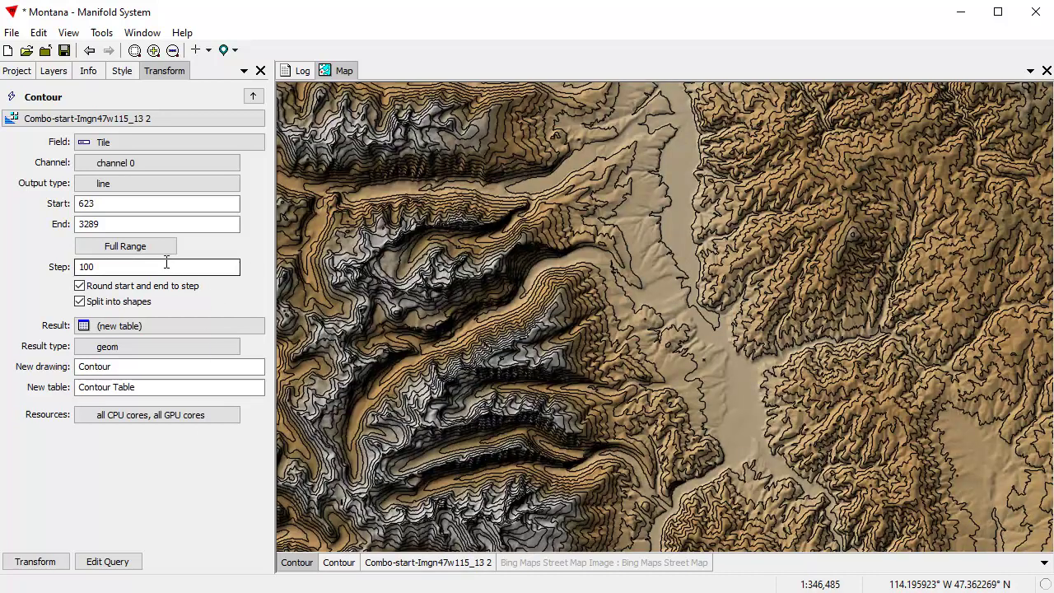
{"action": "left_click", "coordinate": [91, 206]}
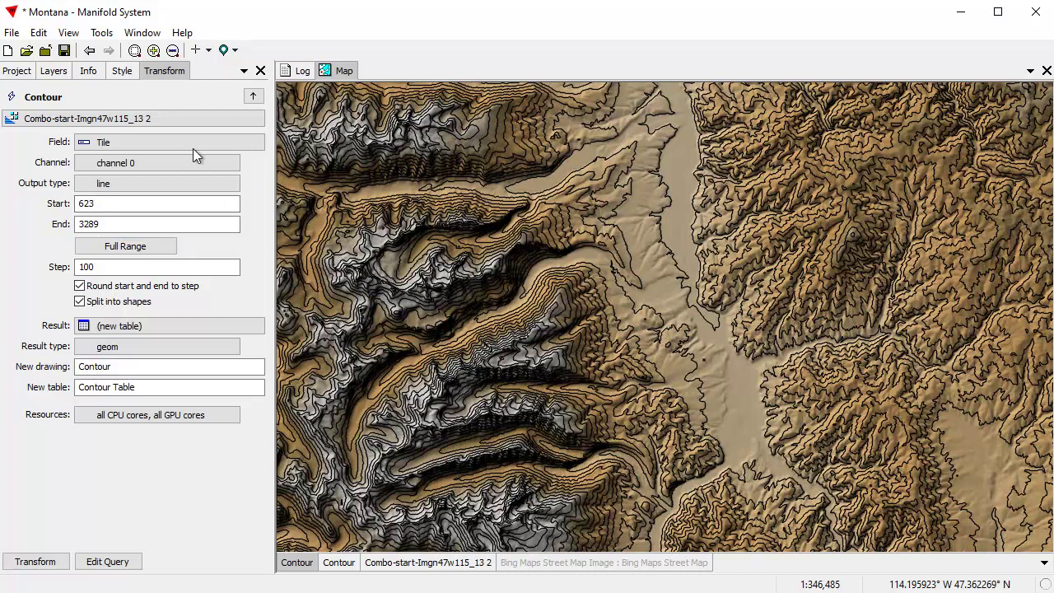
{"action": "left_click", "coordinate": [297, 72]}
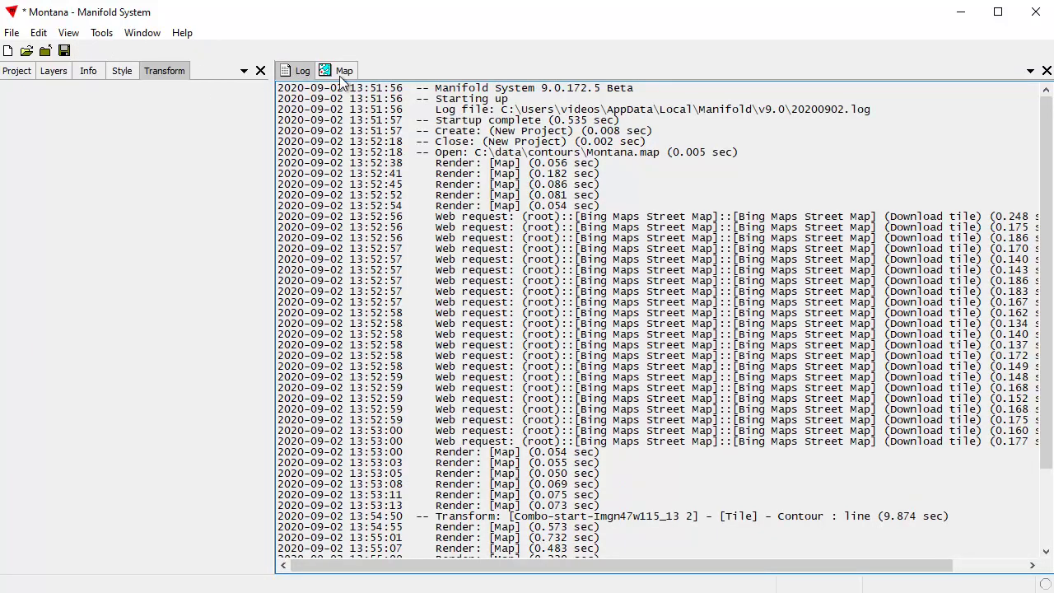
{"action": "left_click", "coordinate": [341, 74]}
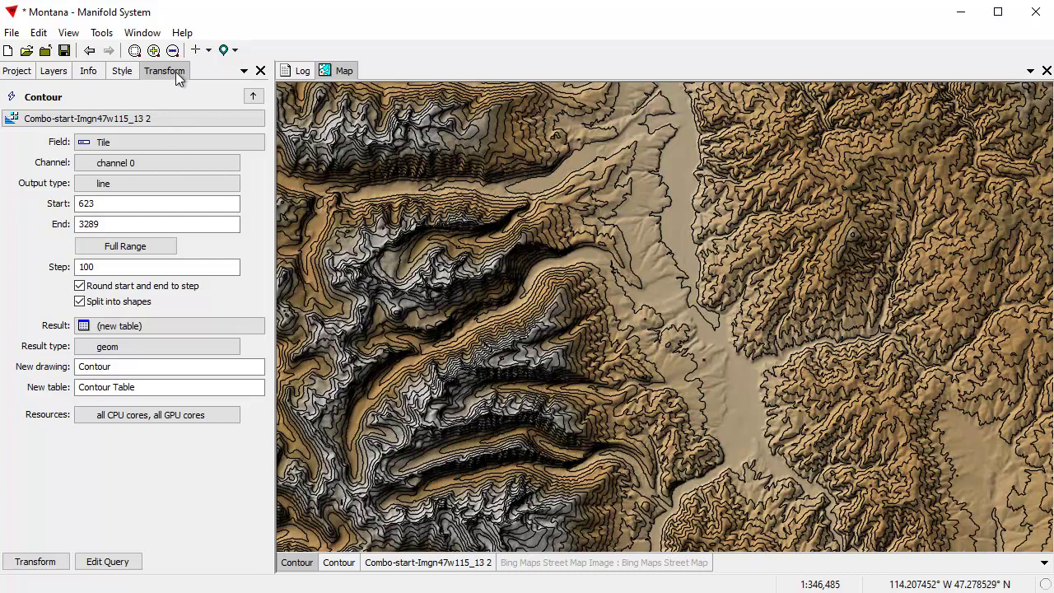
{"action": "left_click_drag", "start_coordinate": [164, 70], "coordinate": [893, 74]}
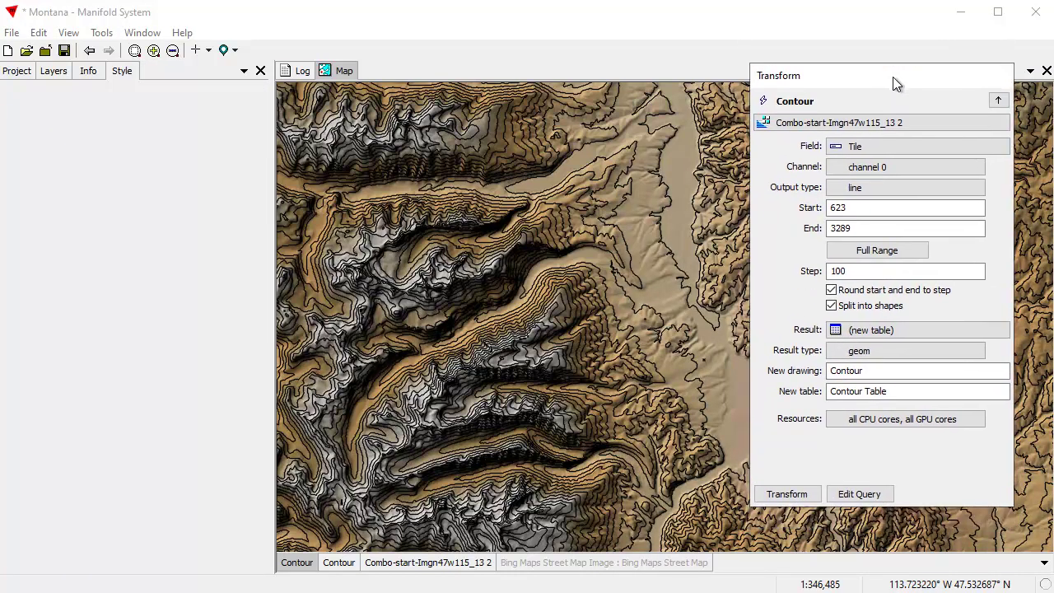
{"action": "double_click", "coordinate": [893, 77]}
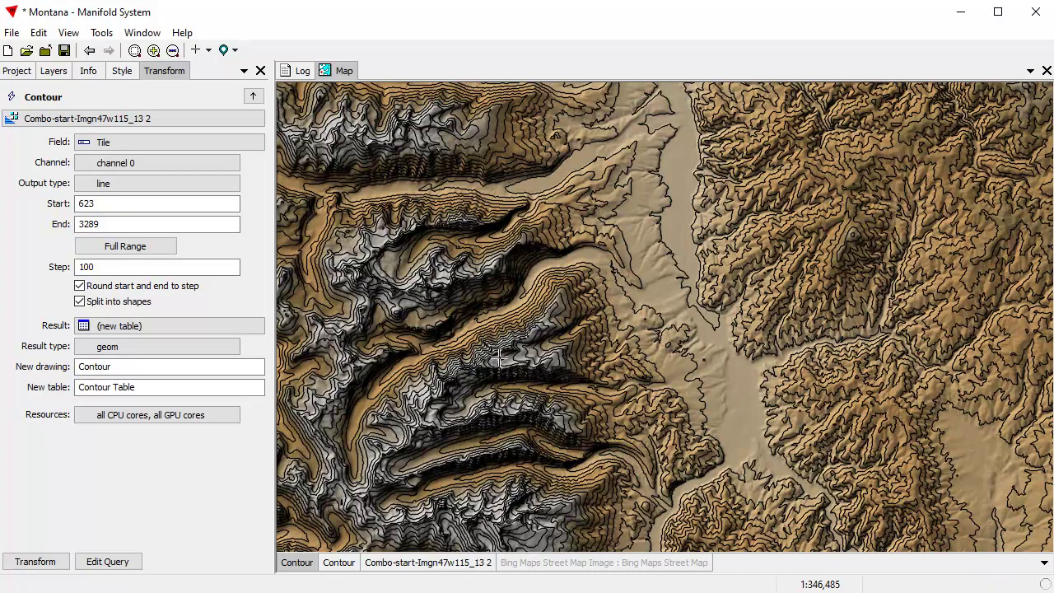
{"action": "scroll", "coordinate": [651, 307], "scroll_direction": "down", "scroll_amount": 2}
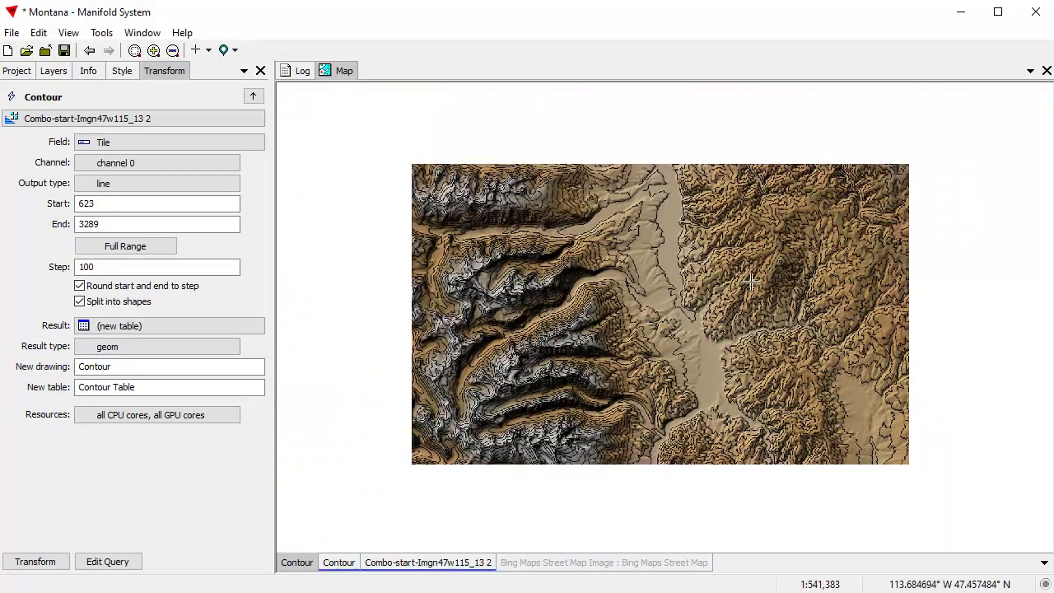
{"action": "scroll", "coordinate": [751, 281], "scroll_direction": "up", "scroll_amount": 2}
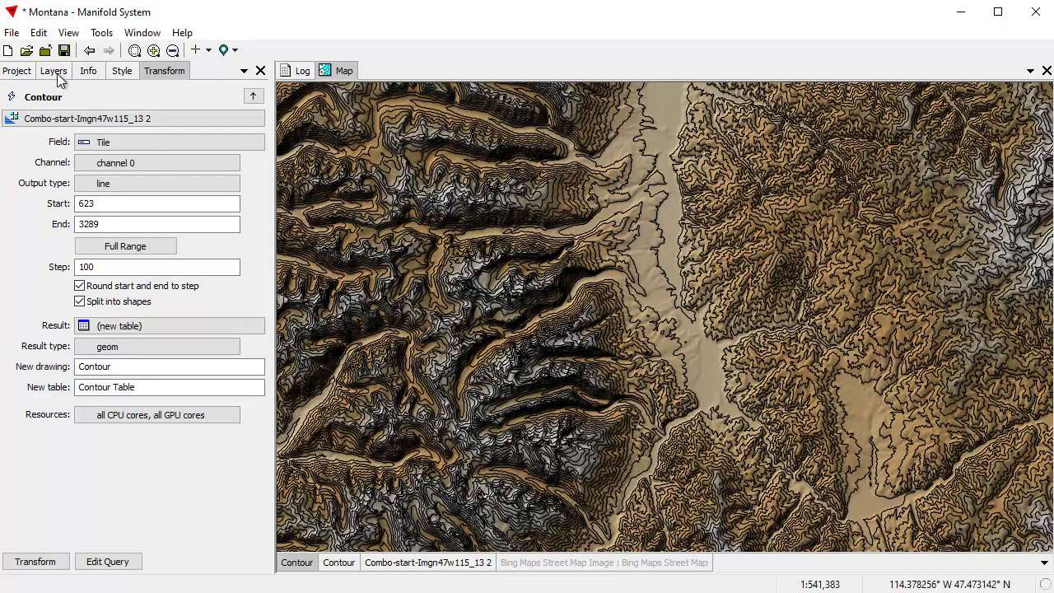
{"action": "left_click", "coordinate": [17, 75]}
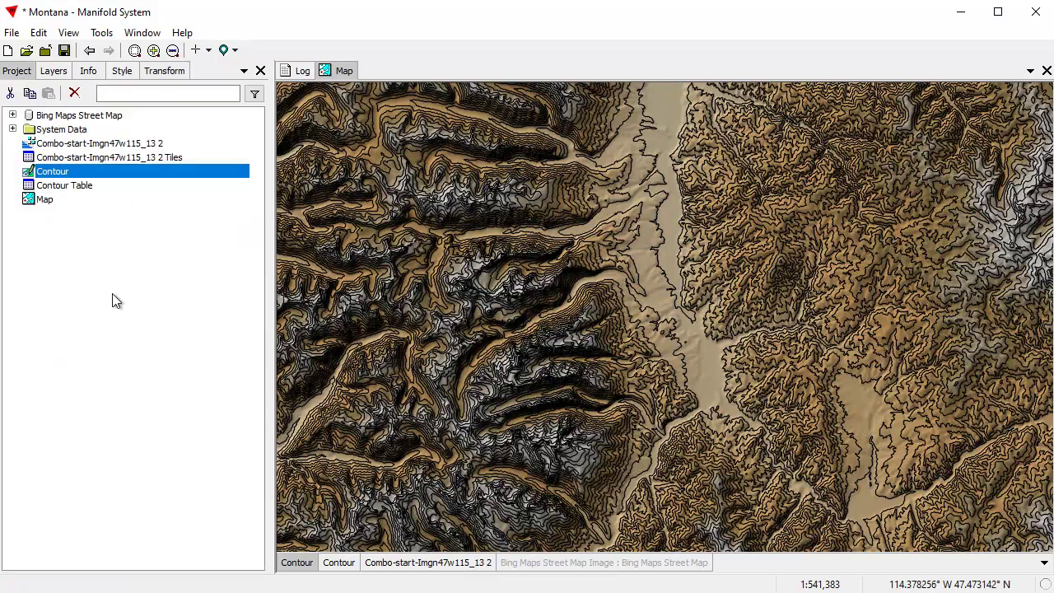
{"action": "scroll", "coordinate": [694, 294], "scroll_direction": "down", "scroll_amount": 2}
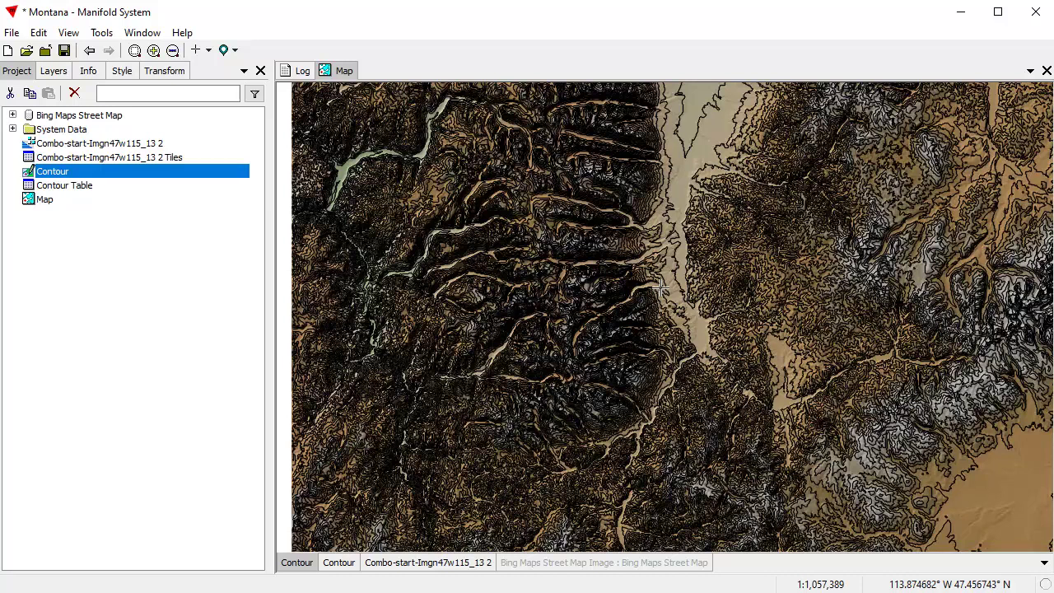
{"action": "scroll", "coordinate": [661, 287], "scroll_direction": "up", "scroll_amount": 1}
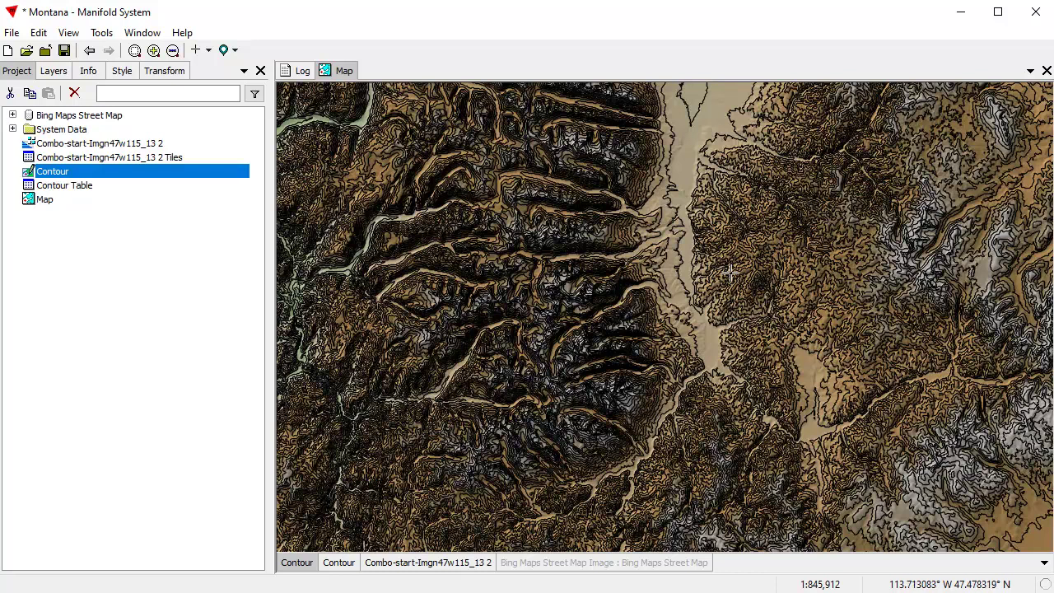
{"action": "scroll", "coordinate": [731, 272], "scroll_direction": "down", "scroll_amount": 1}
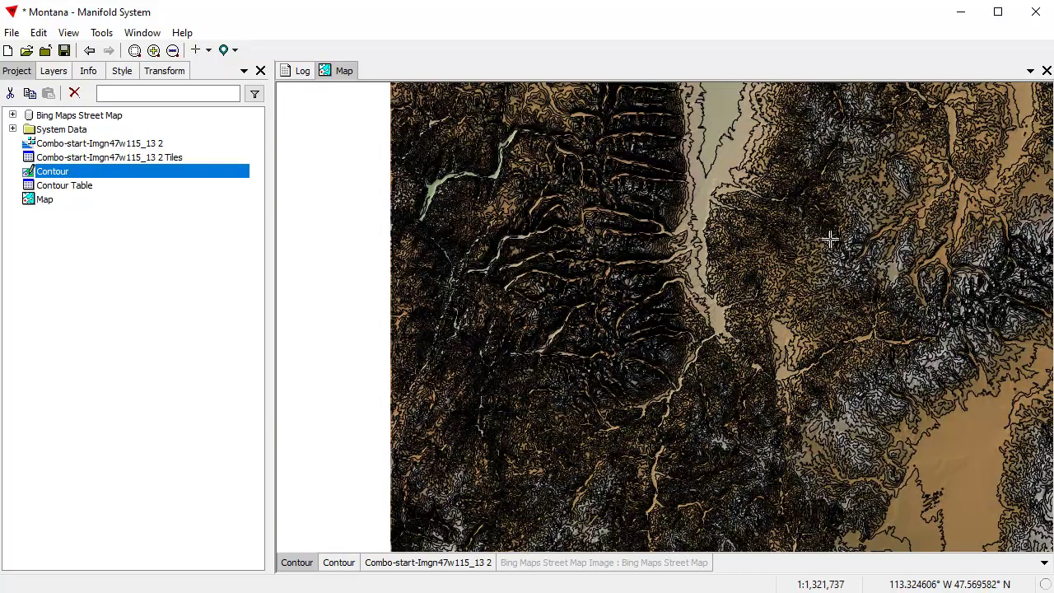
{"action": "left_click", "coordinate": [159, 71]}
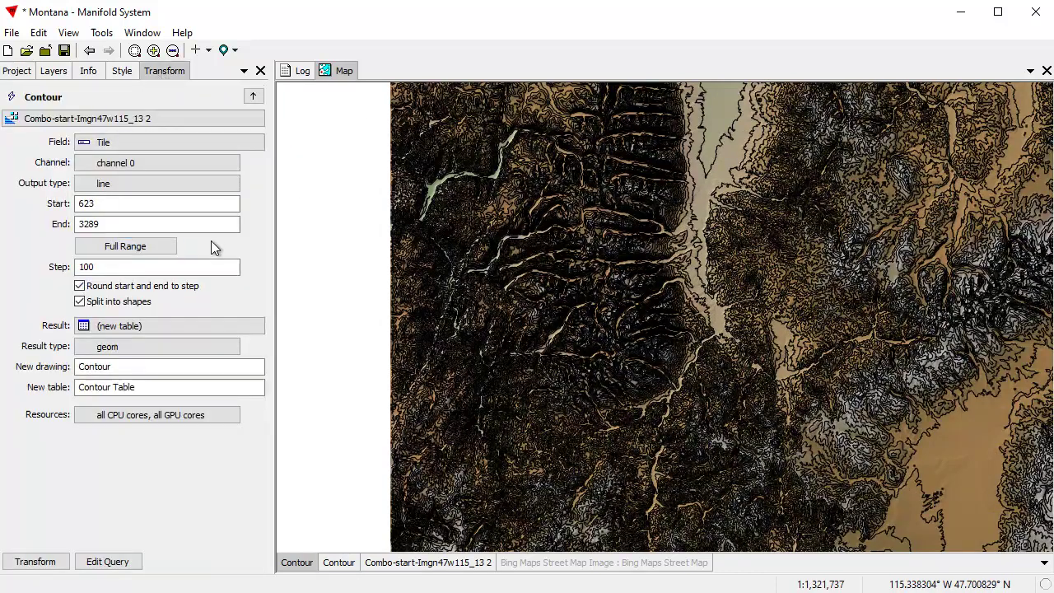